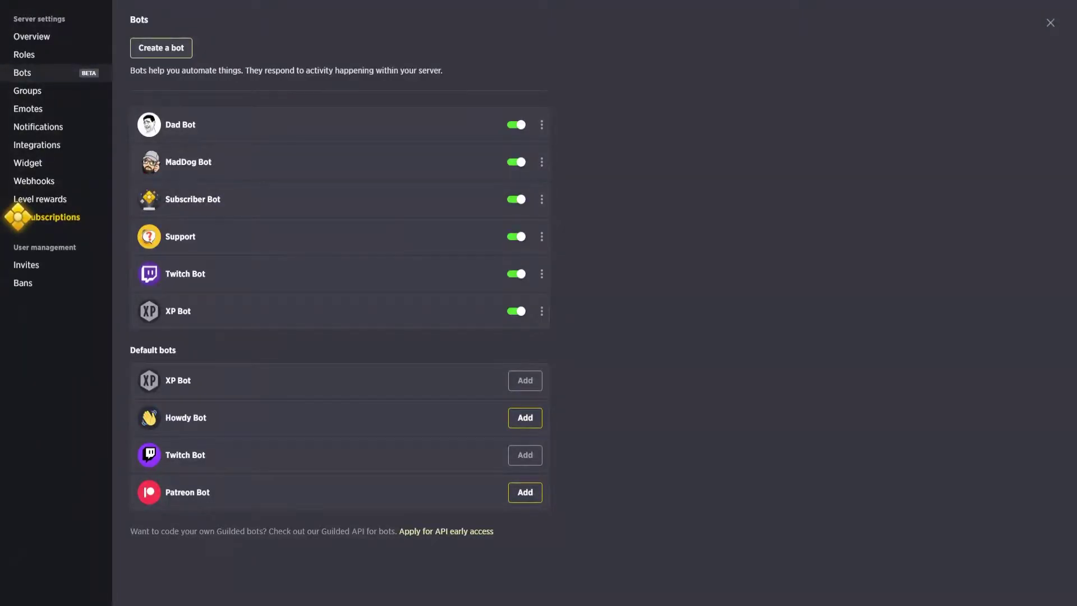
Create a new server bot named "Help".
click(162, 47)
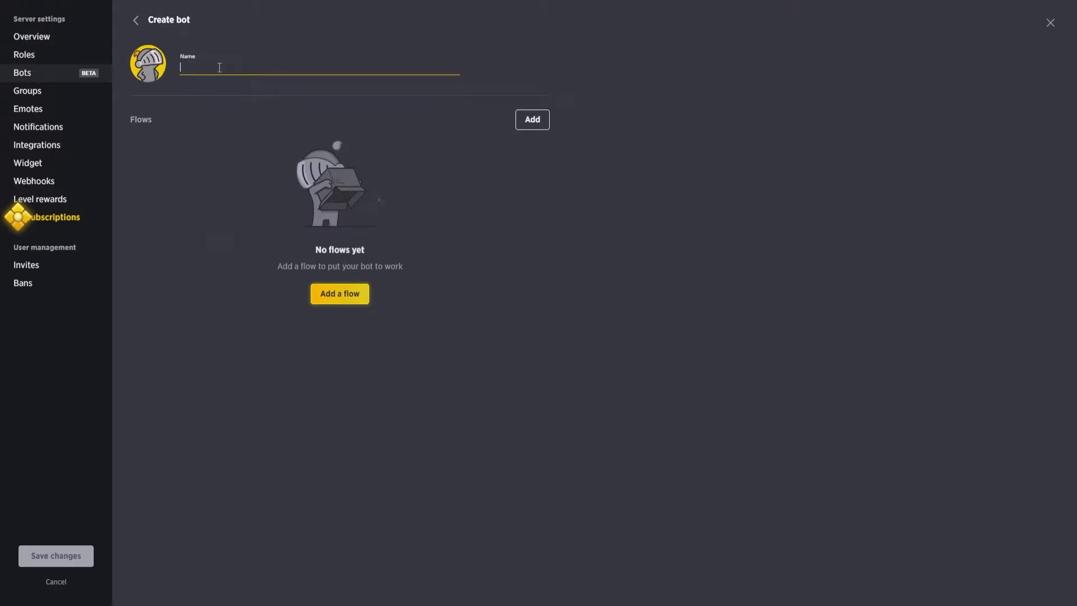
text(Help)
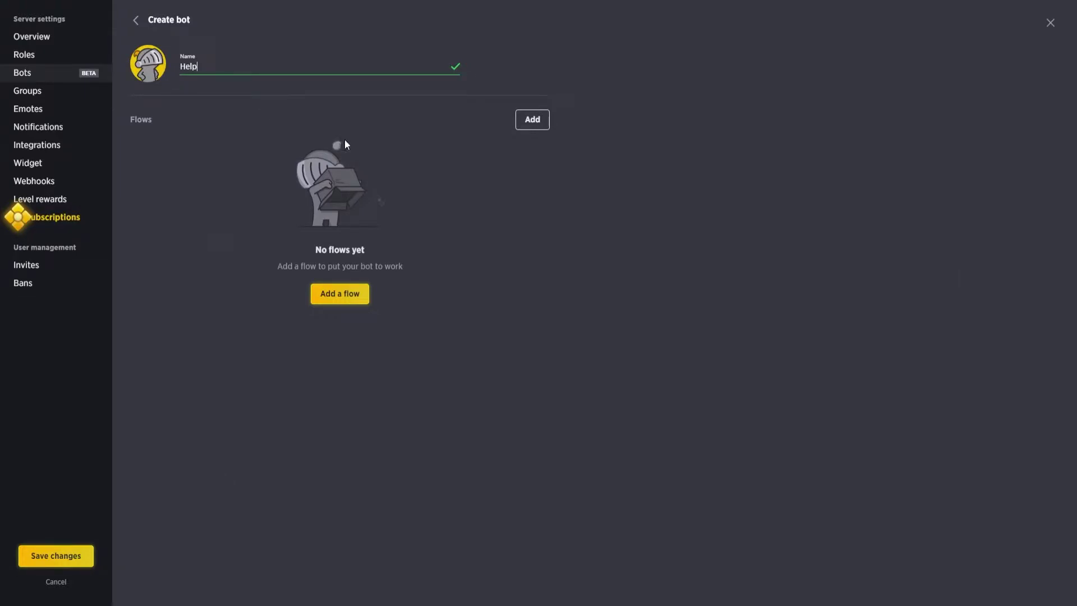
Add a flow to the Help bot that uses the "Member sent message to channel" trigger.
click(348, 298)
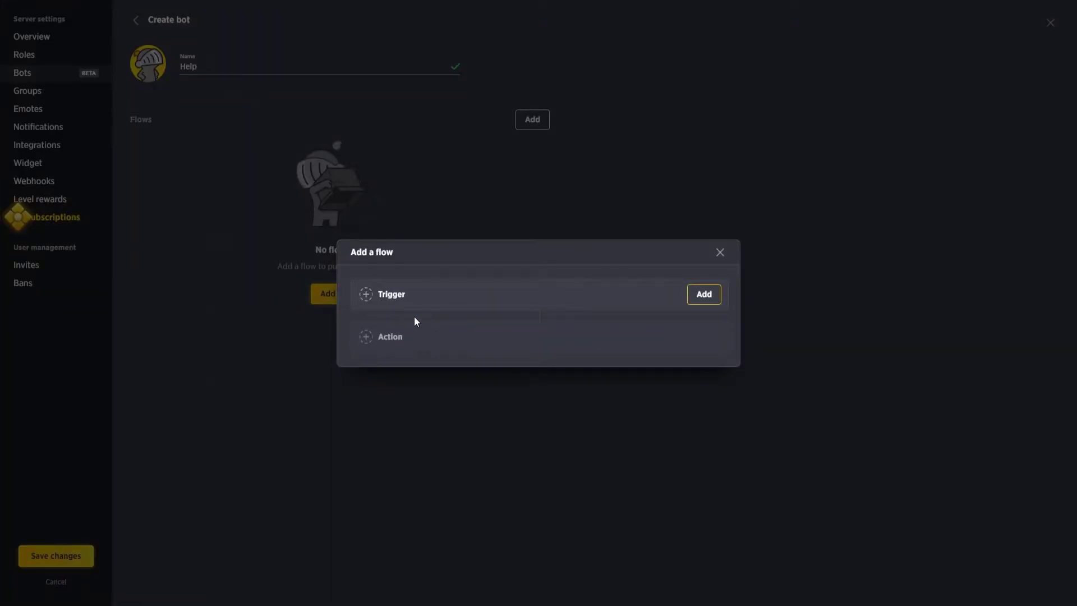
click(702, 299)
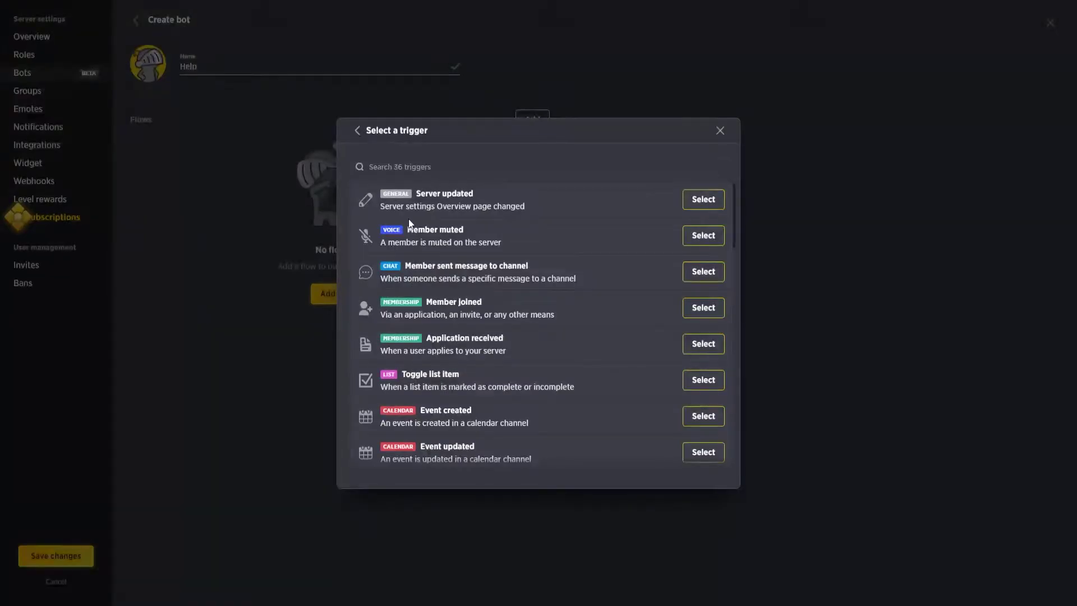
scroll(432, 338, down, 5)
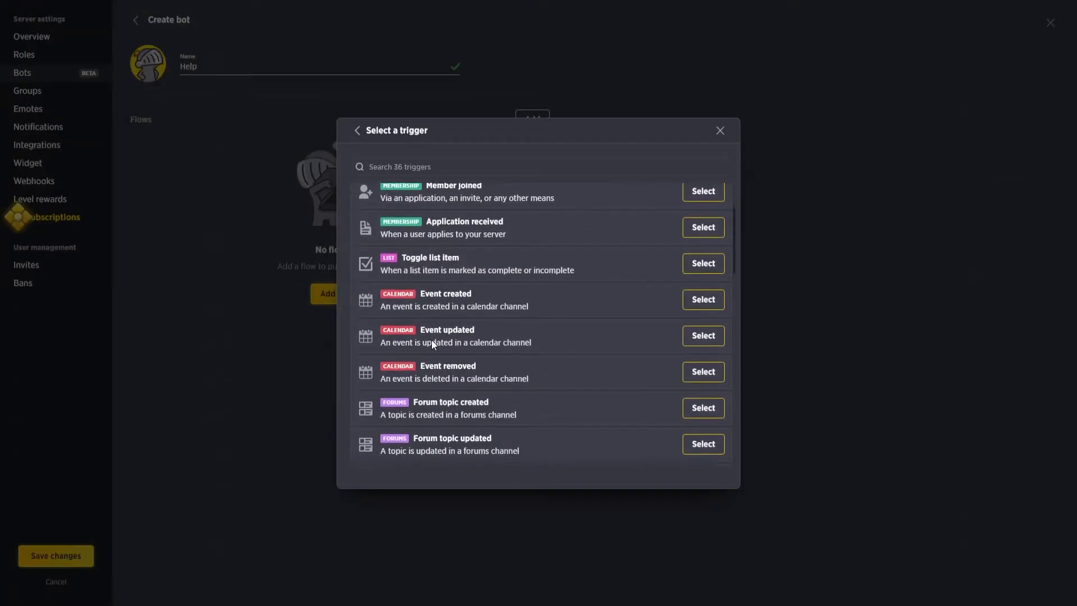
scroll(423, 340, down, 4)
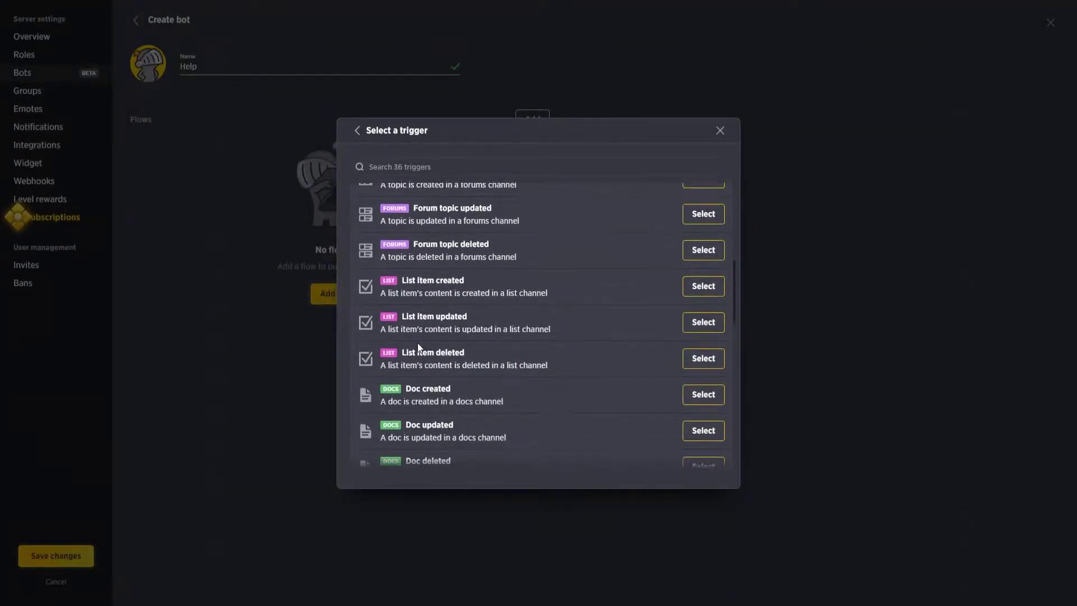
scroll(429, 397, down, 5)
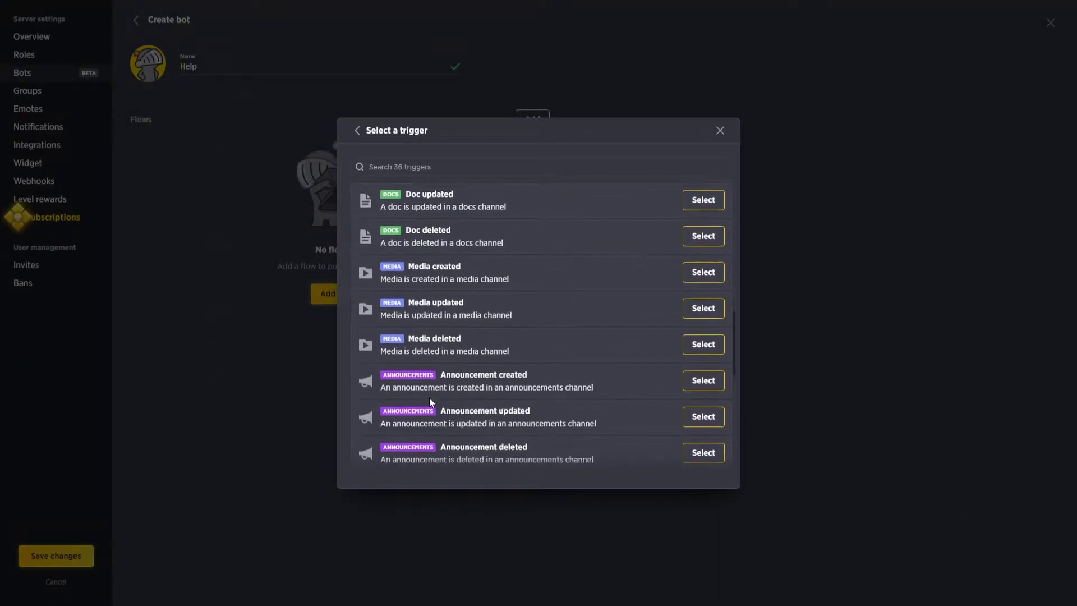
scroll(425, 396, down, 3)
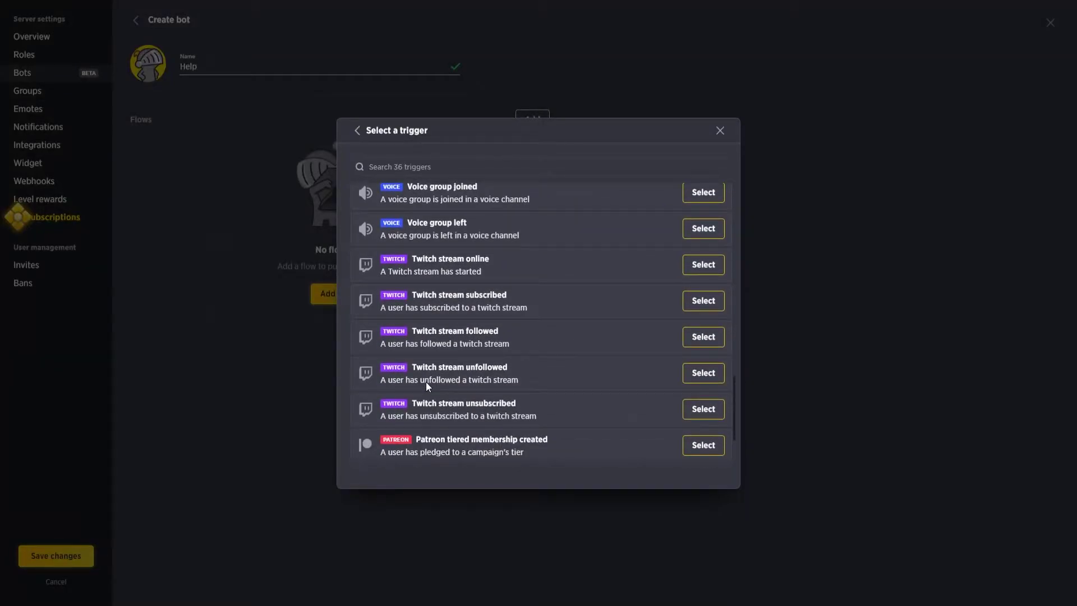
scroll(428, 379, down, 1)
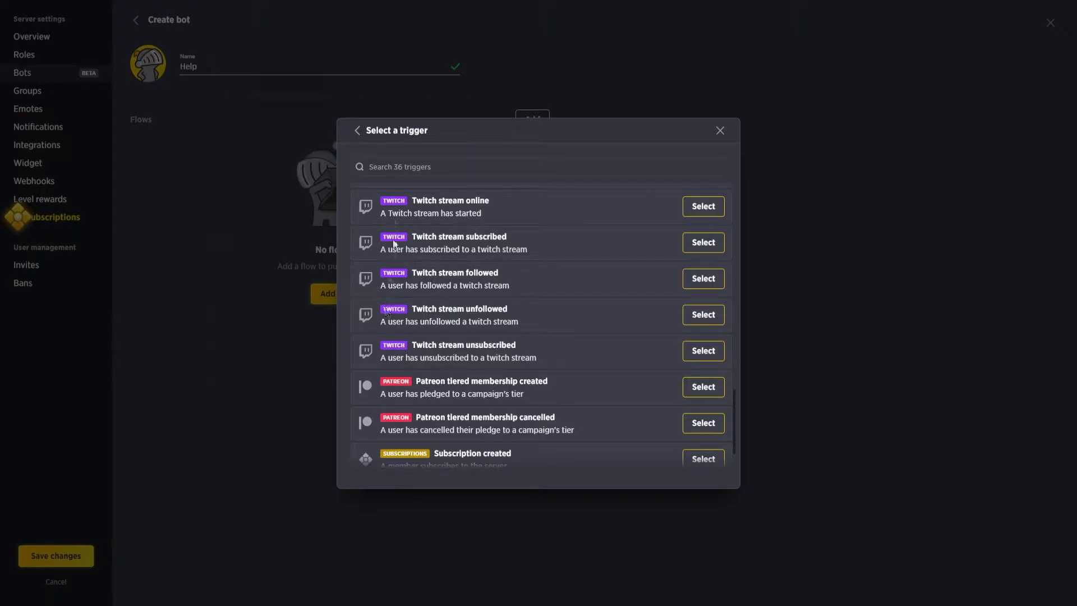
scroll(404, 410, down, 2)
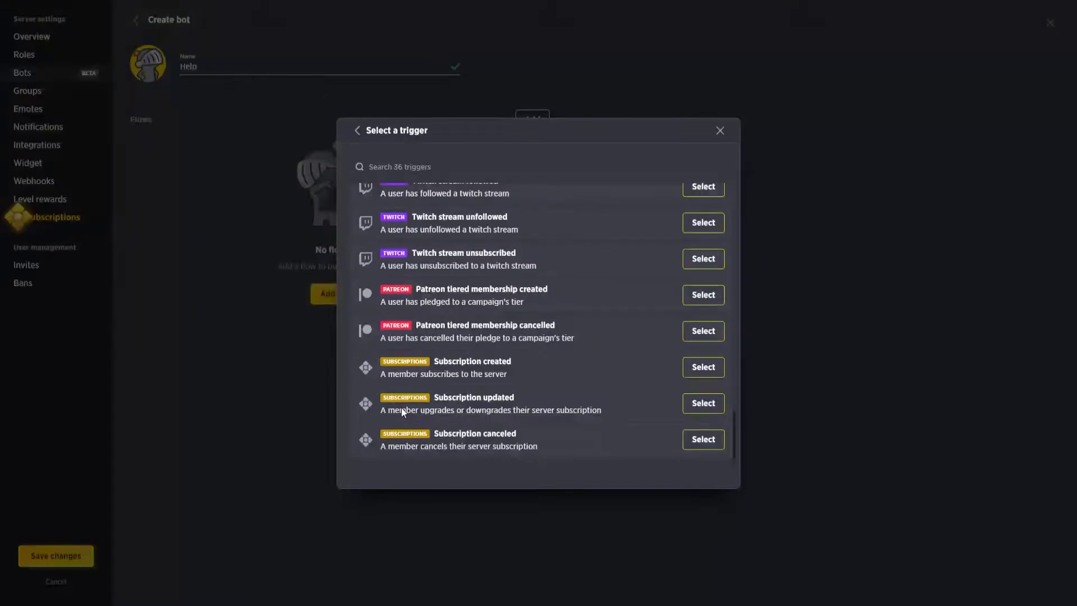
scroll(400, 405, up, 1)
scroll(400, 402, up, 12)
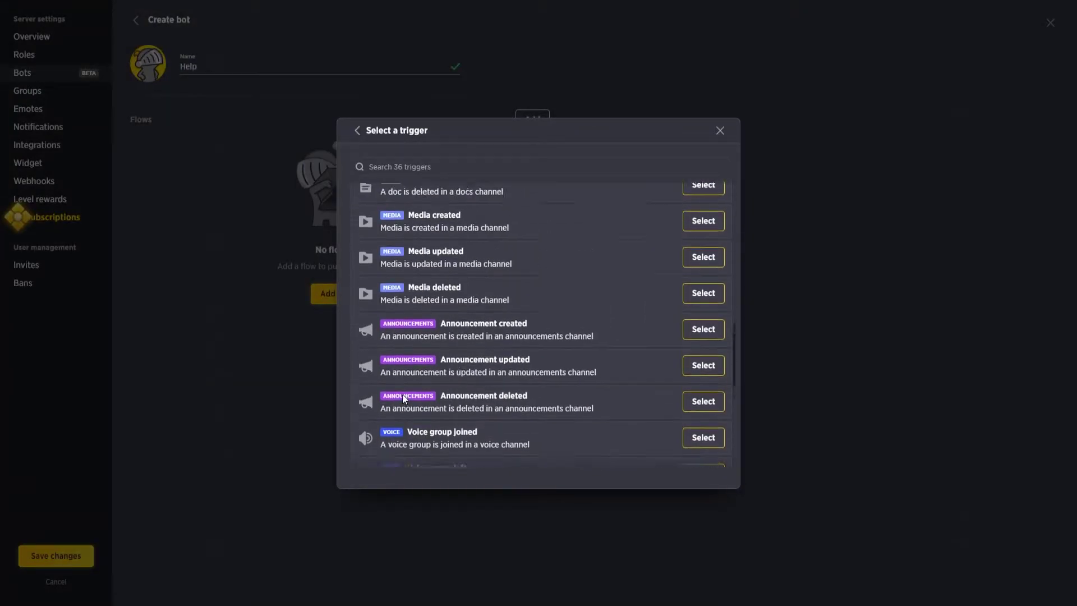
scroll(406, 391, up, 5)
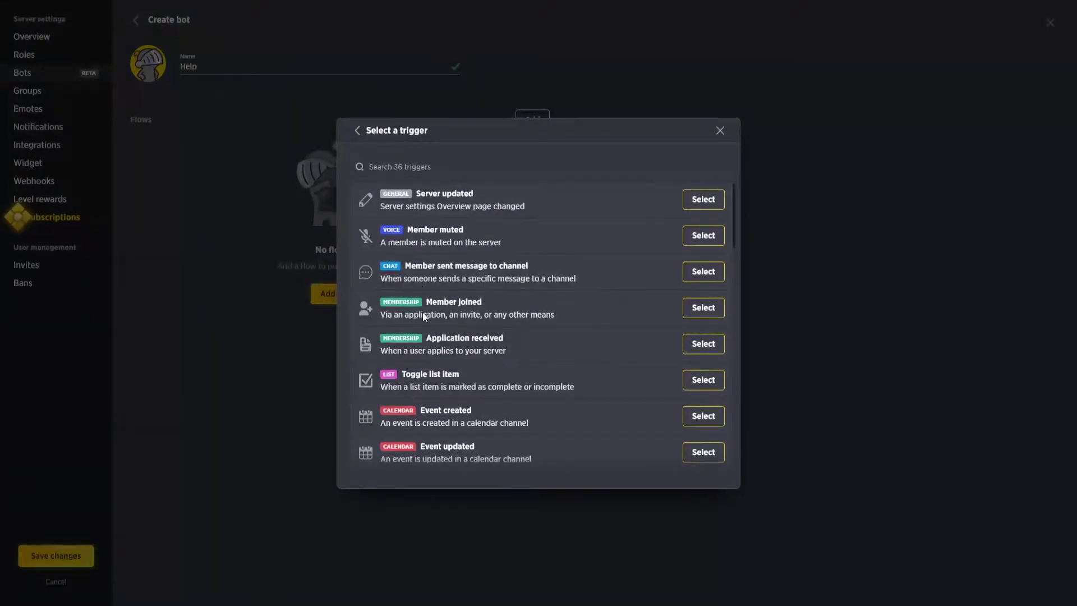
click(713, 280)
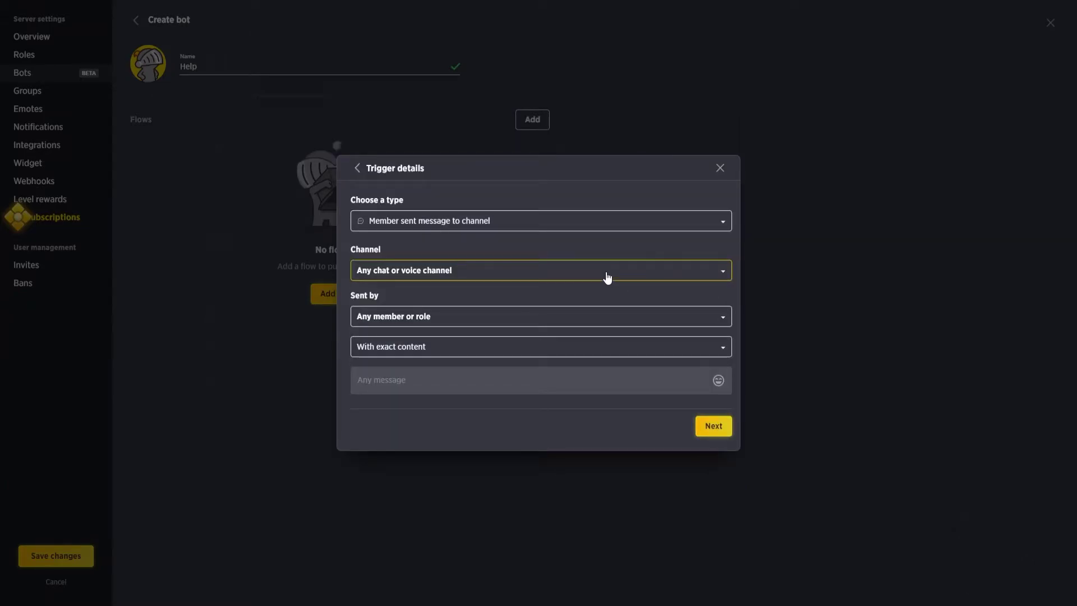
Set the trigger to fire when a message contains "!help" and accept the trigger details.
click(547, 269)
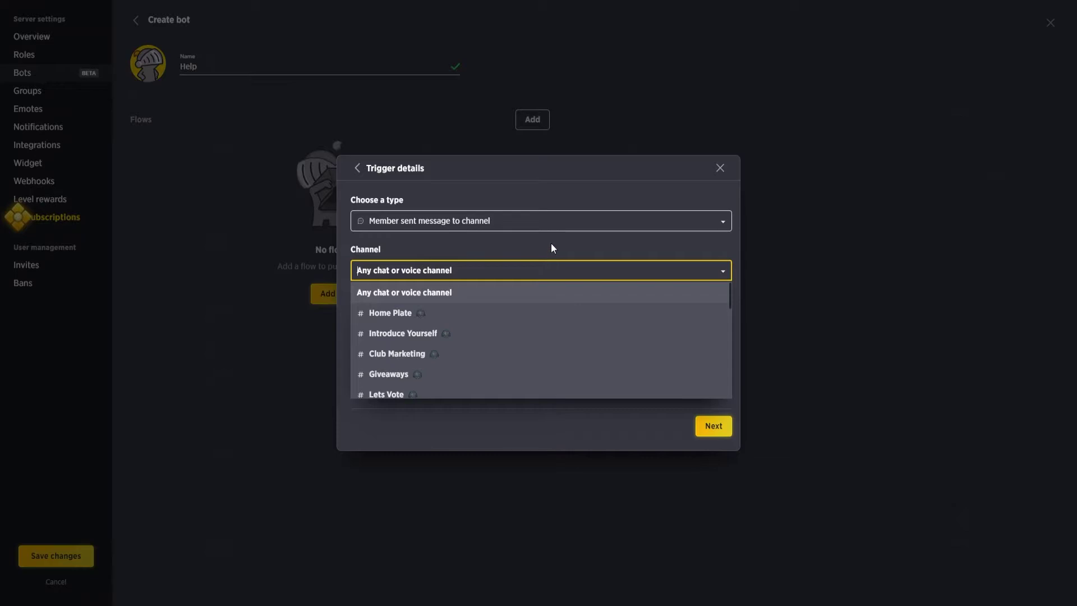
click(551, 243)
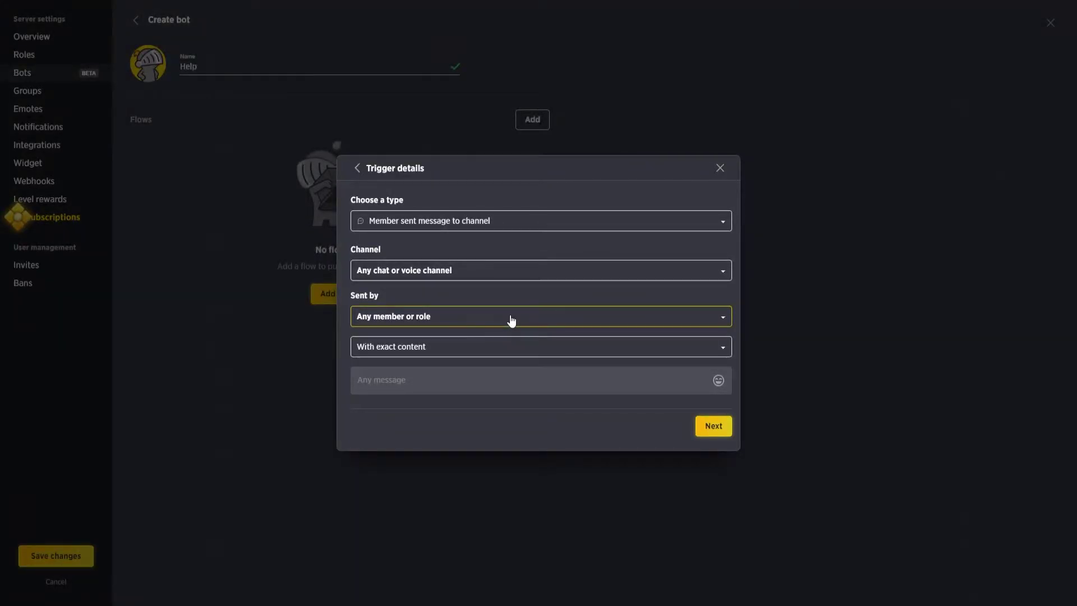
click(469, 341)
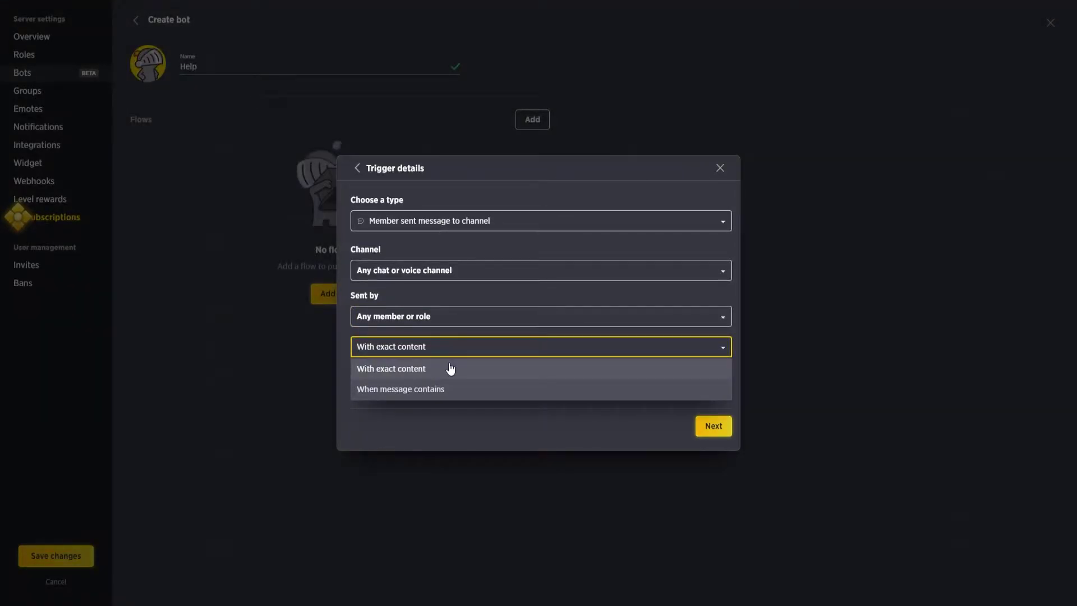
click(419, 389)
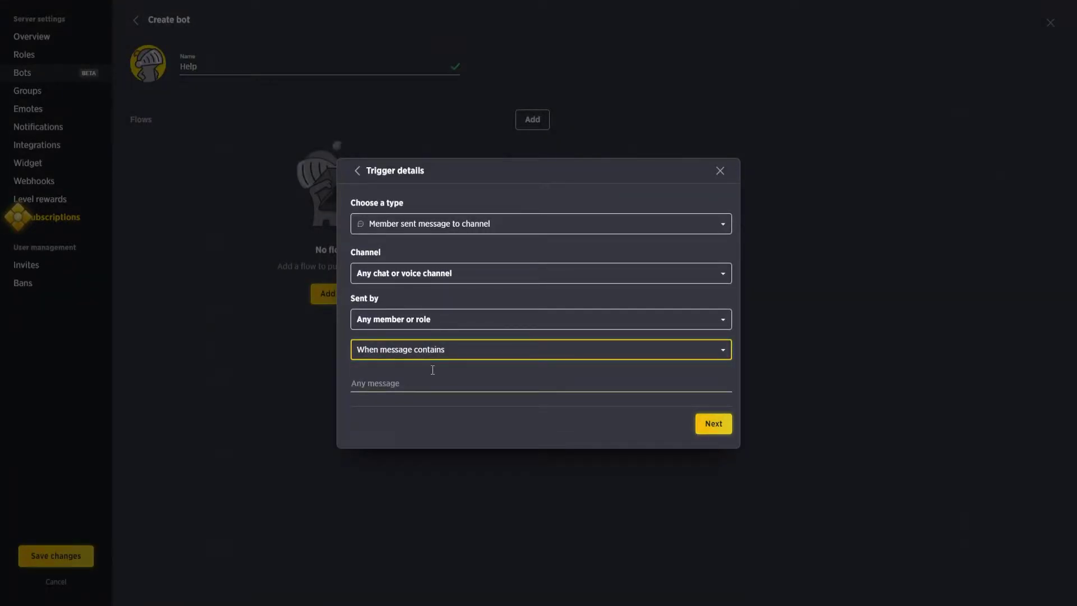
click(420, 385)
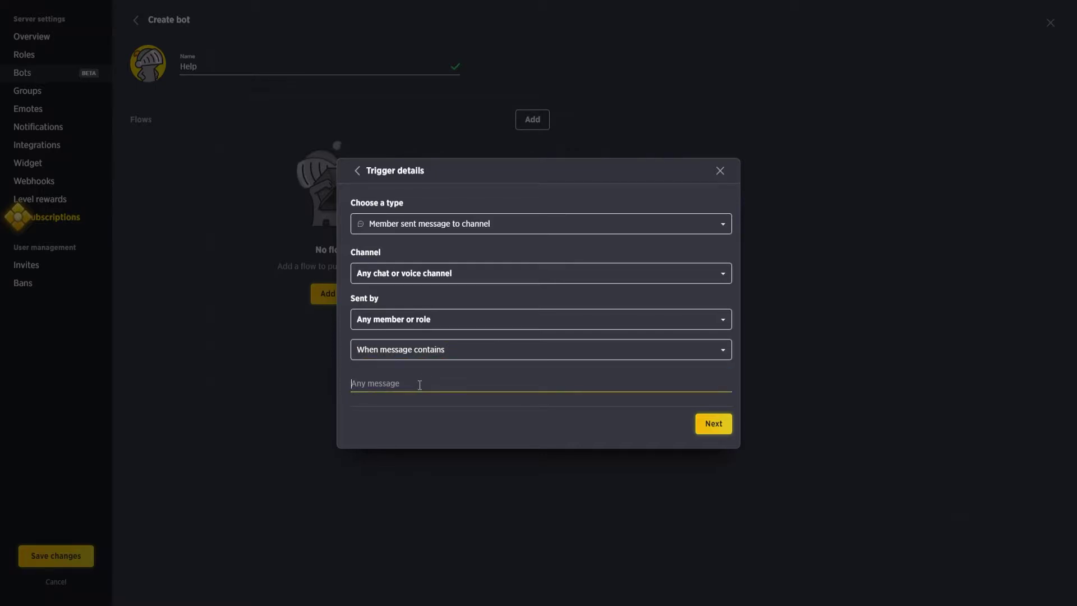
text(!)
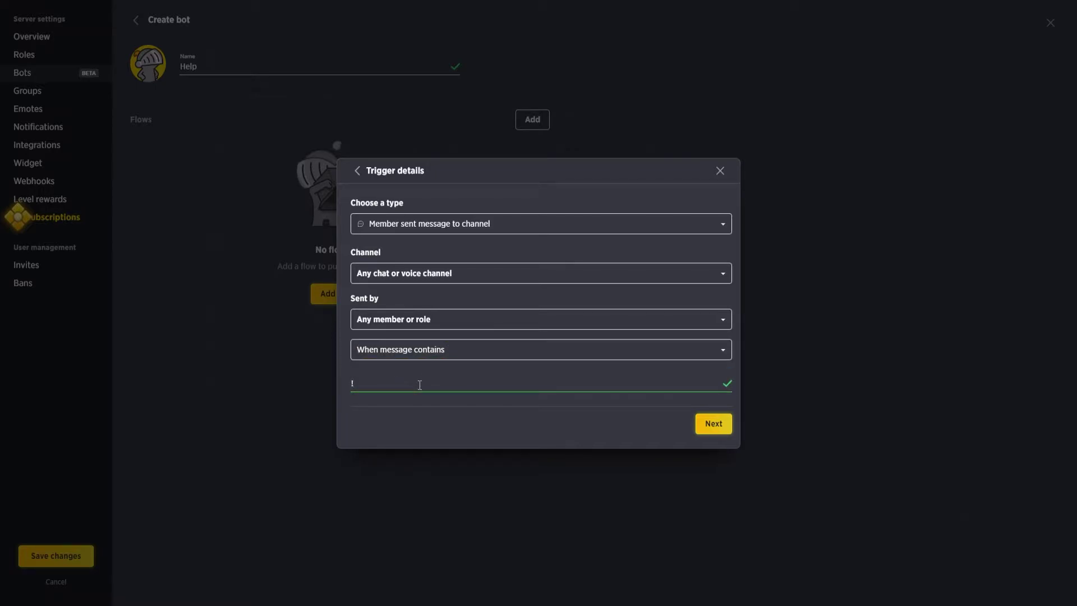
text(help)
click(711, 431)
Give the flow a "Send a custom message" action and open its destination channel choices.
click(712, 351)
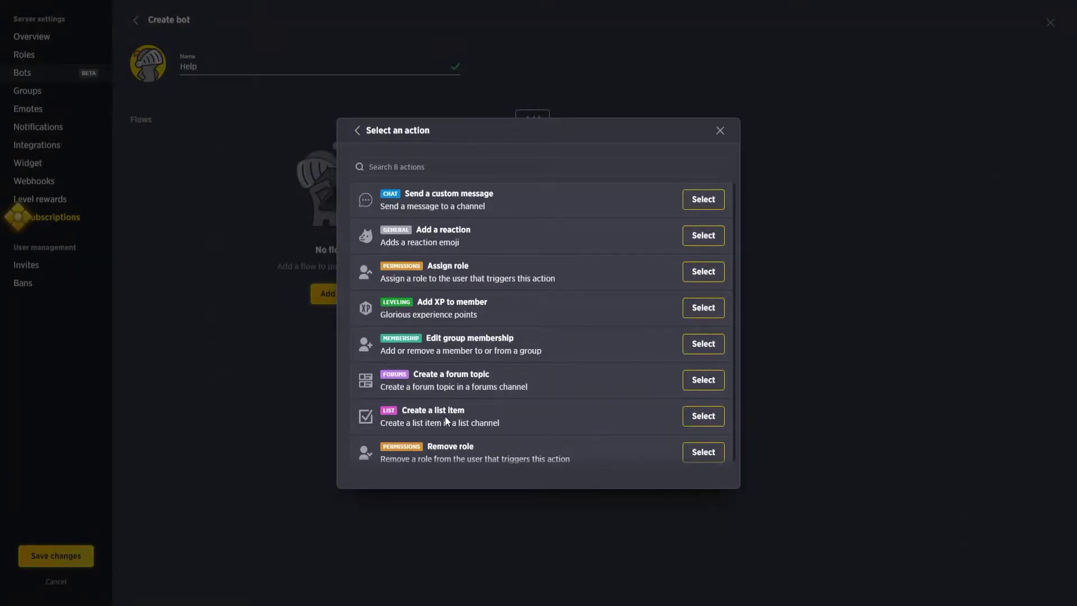
scroll(446, 419, down, 1)
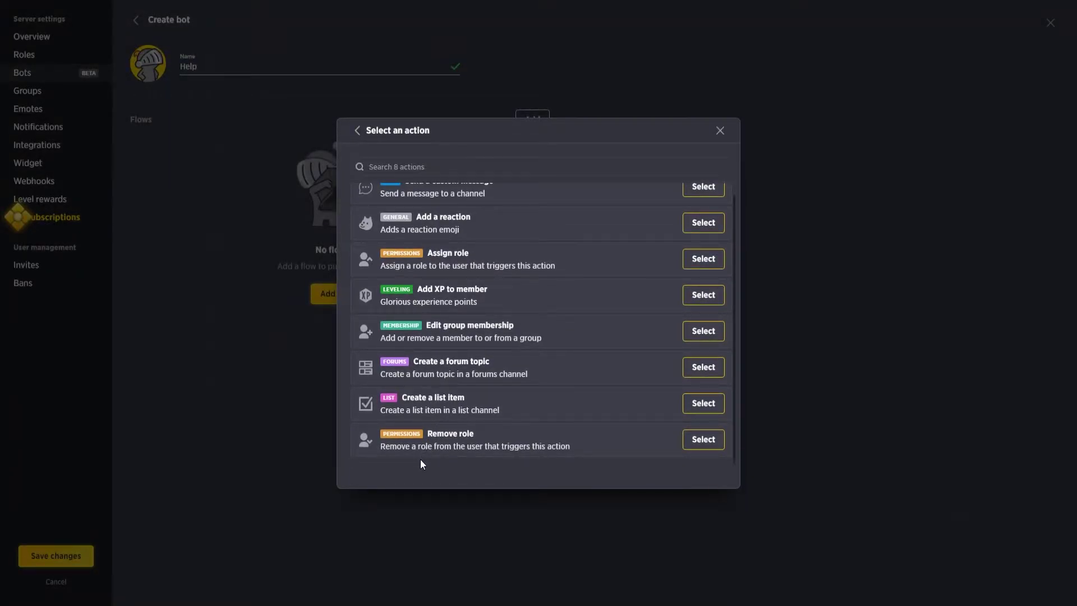
scroll(450, 395, up, 1)
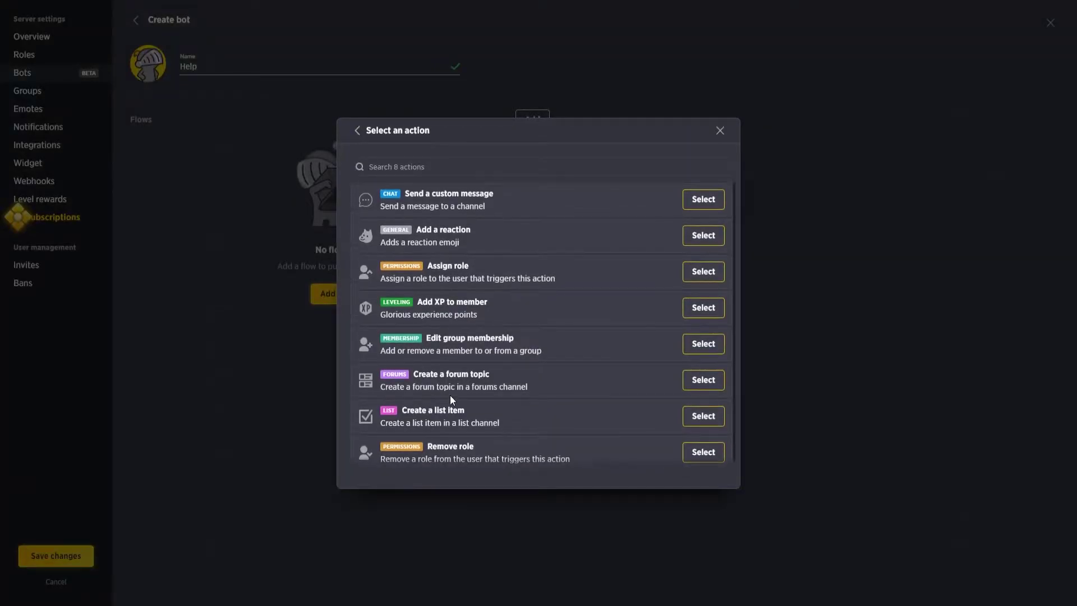
click(702, 201)
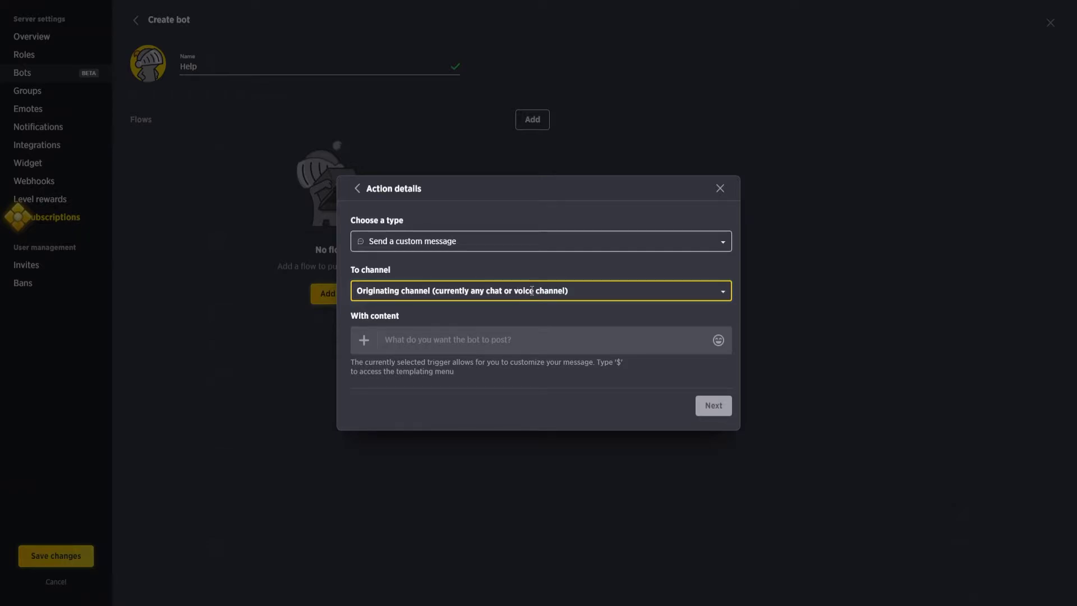
click(715, 291)
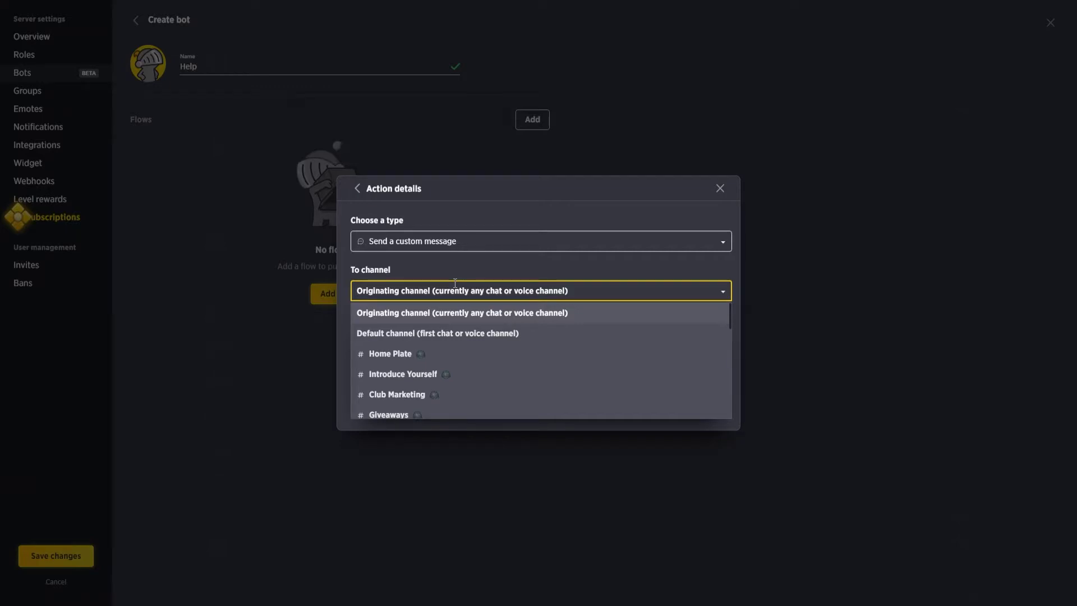
text(od)
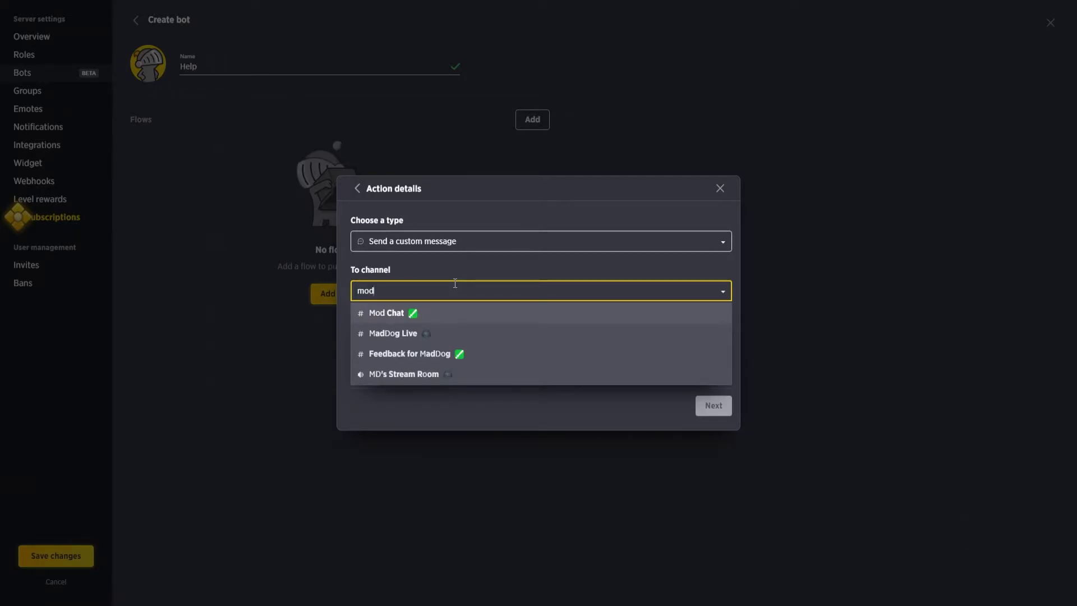
key(BackSpace)
key(BackSpace)
key(BackSpace)
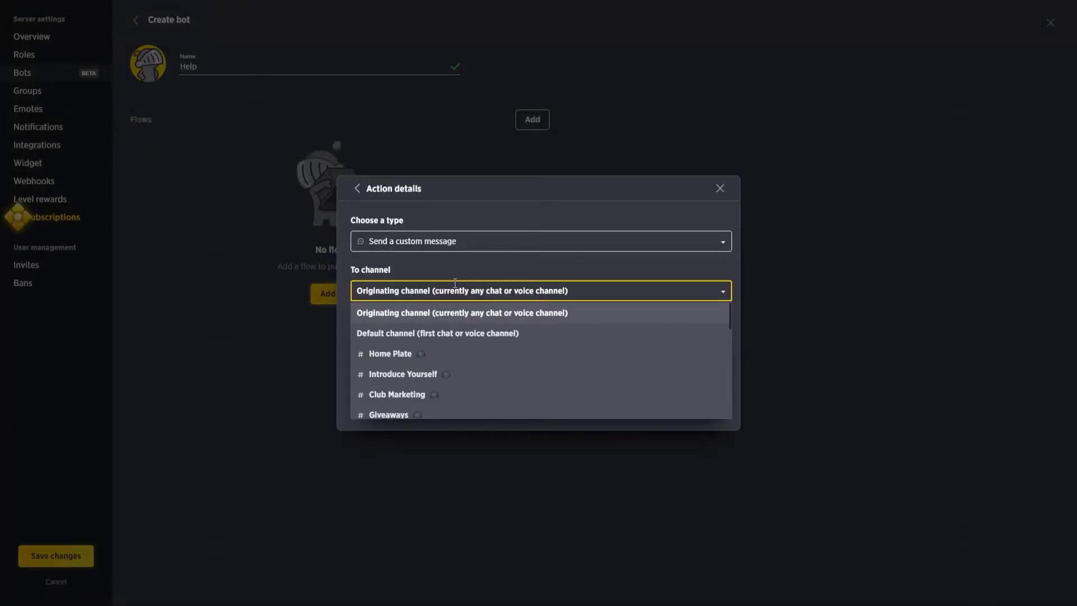
Set the custom message's destination channel to Support Tickets.
text(suppo)
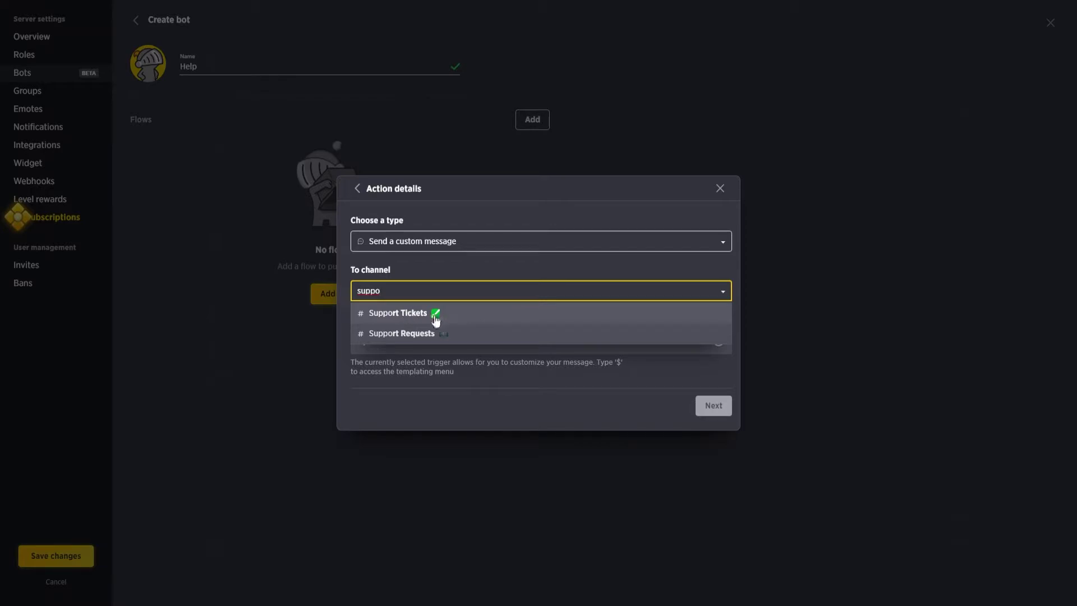
click(433, 314)
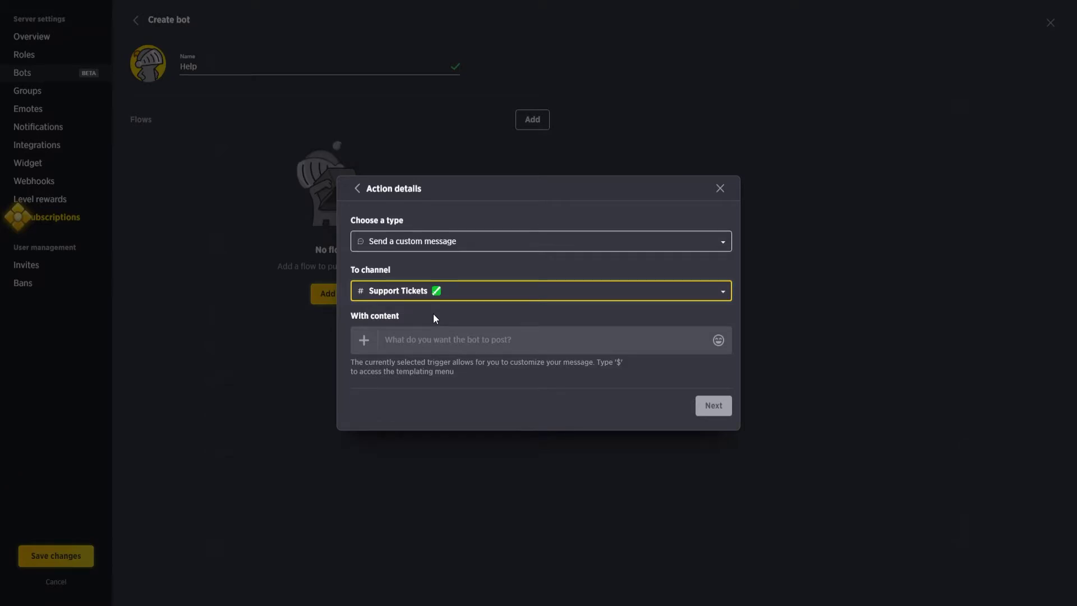
Set the message content to "$TriggeringUser has requested assistance with $TriggeringContent:Summary" using the template variables, and save the flow.
click(442, 344)
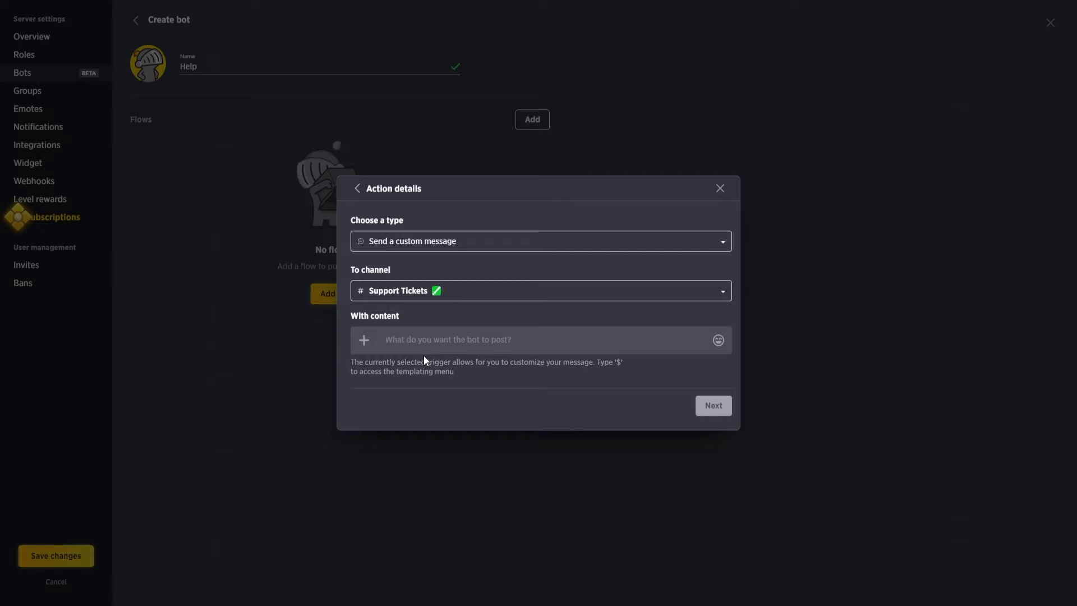
text($)
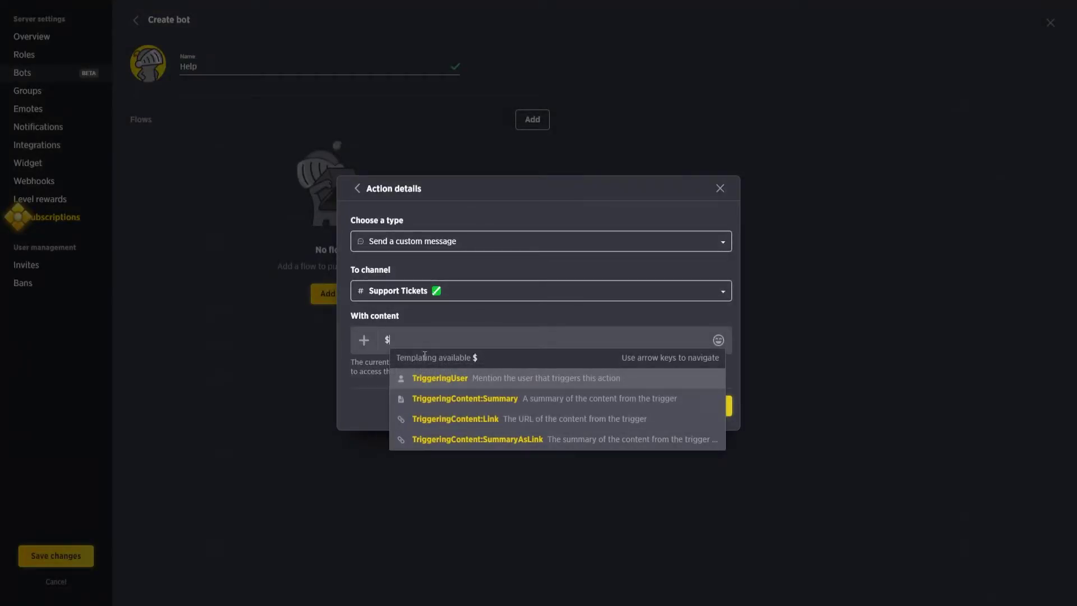
click(508, 384)
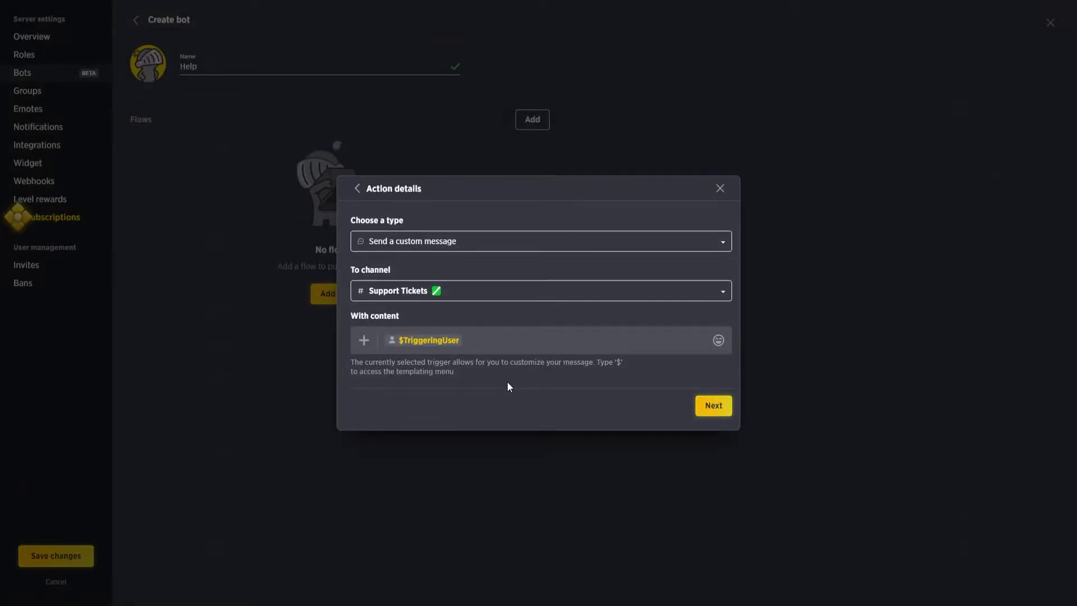
text(hjas)
key(BackSpace)
key(BackSpace)
key(BackSpace)
key(BackSpace)
text(as requested assistance with $)
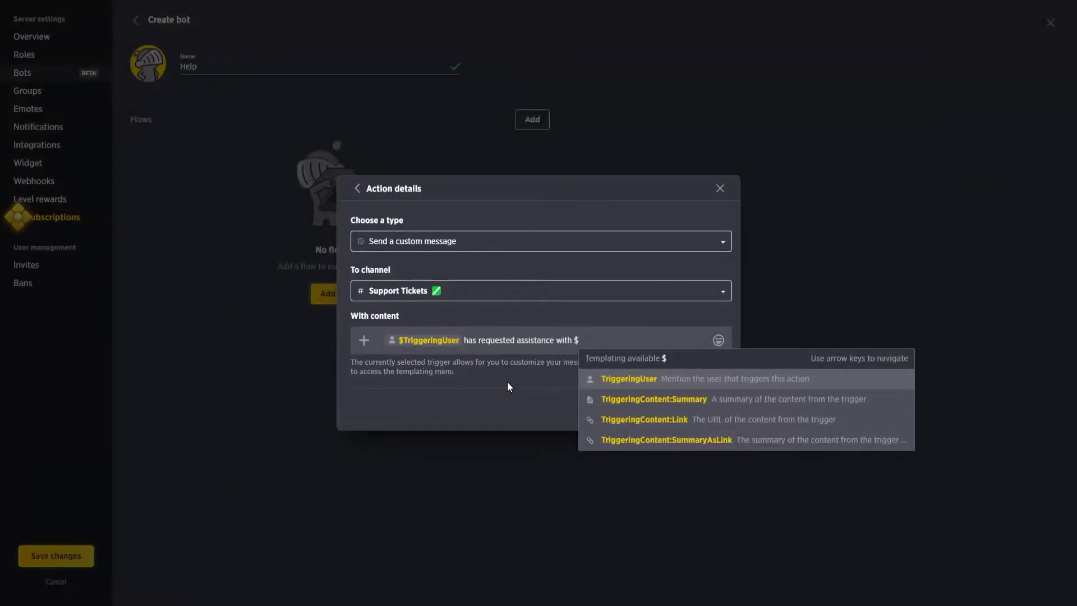
click(653, 398)
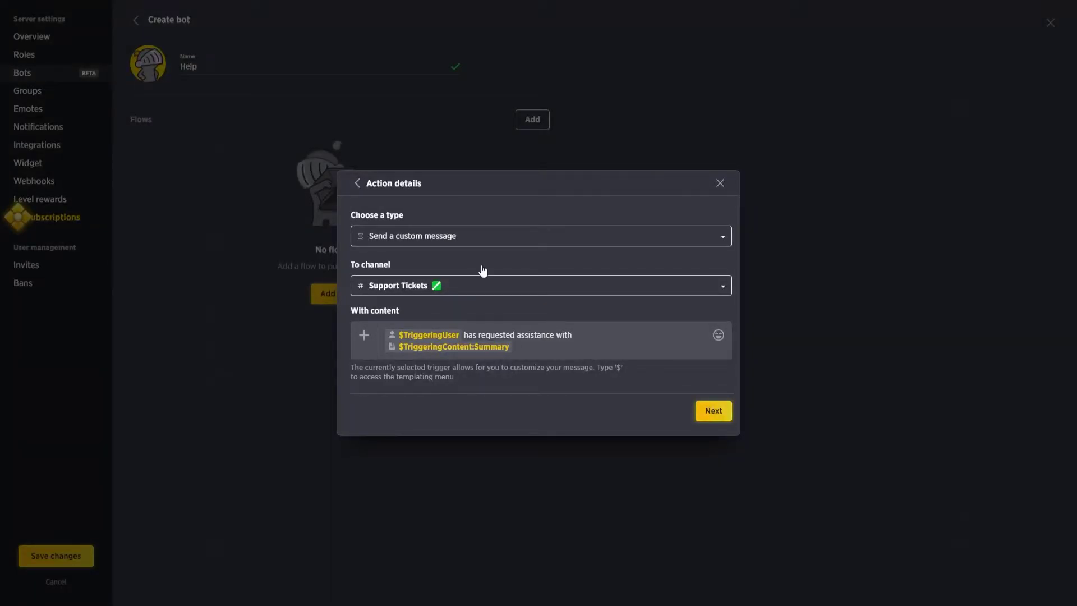
click(714, 411)
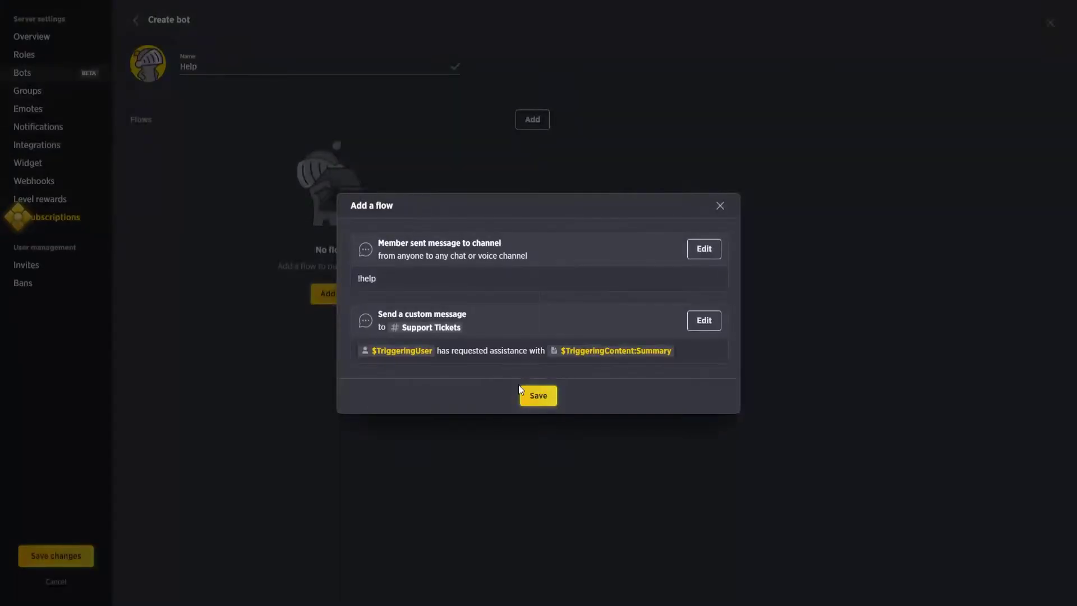
click(547, 400)
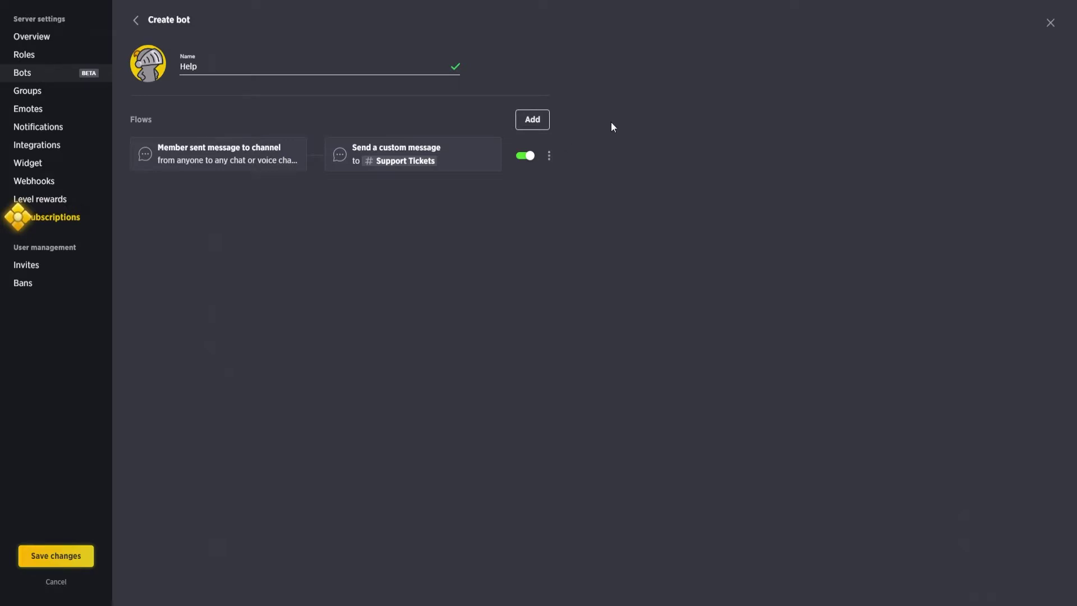
Discard the unsaved Help bot and reopen the list of bots in the server settings.
click(1052, 24)
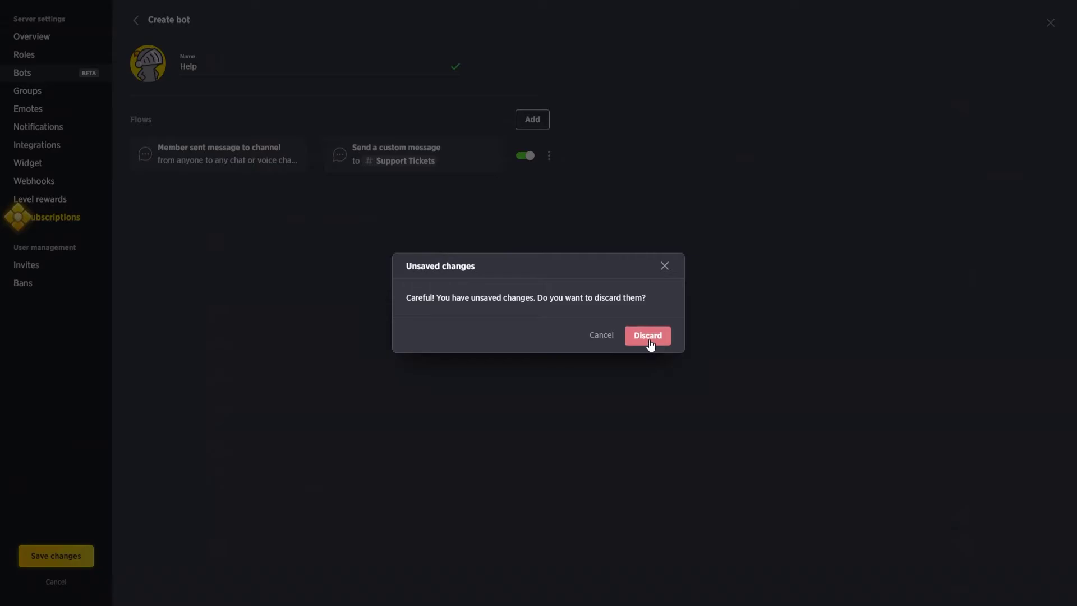
click(648, 342)
click(90, 37)
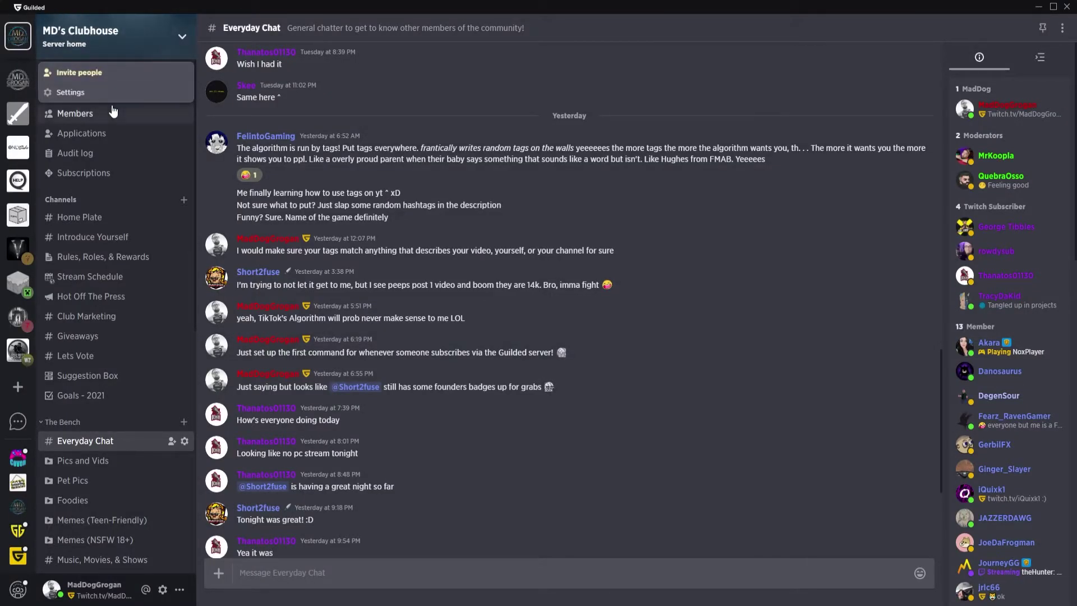
click(85, 93)
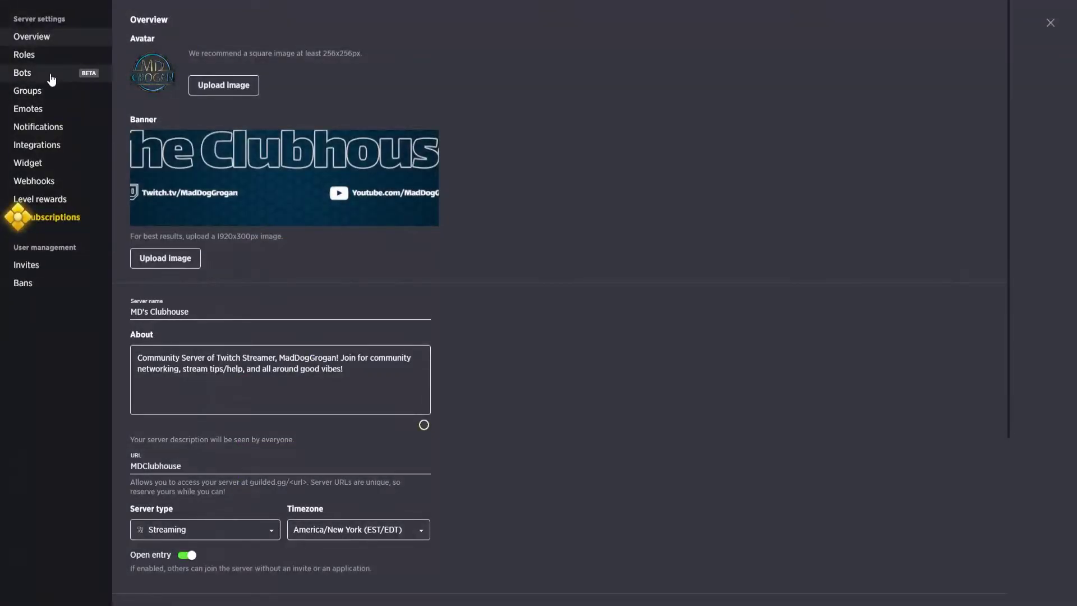
click(49, 76)
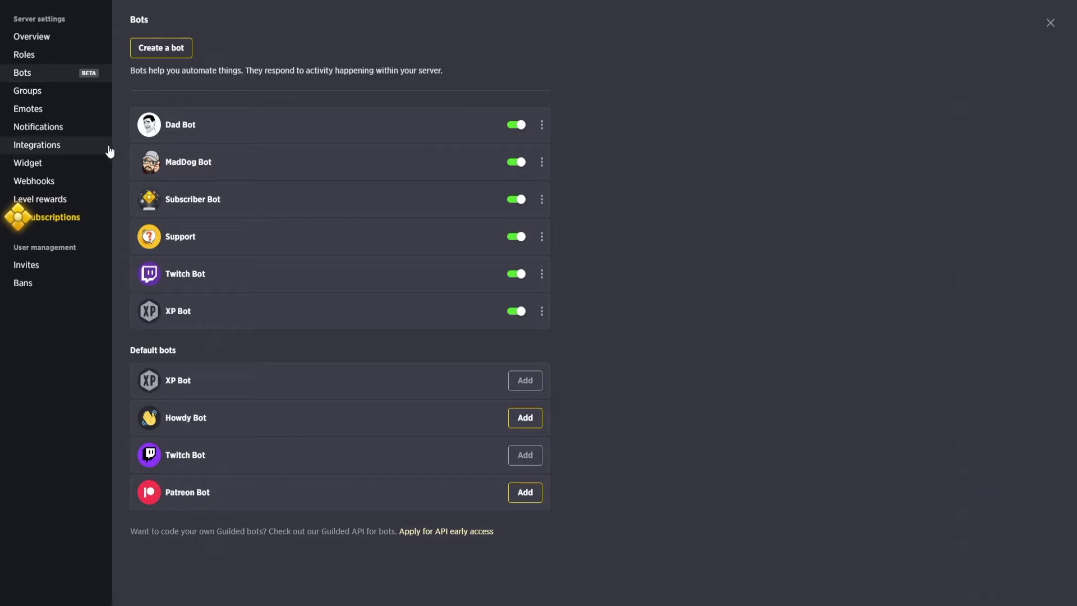
Open Dad Bot for editing and examine the trigger and custom message of its first flow.
click(542, 126)
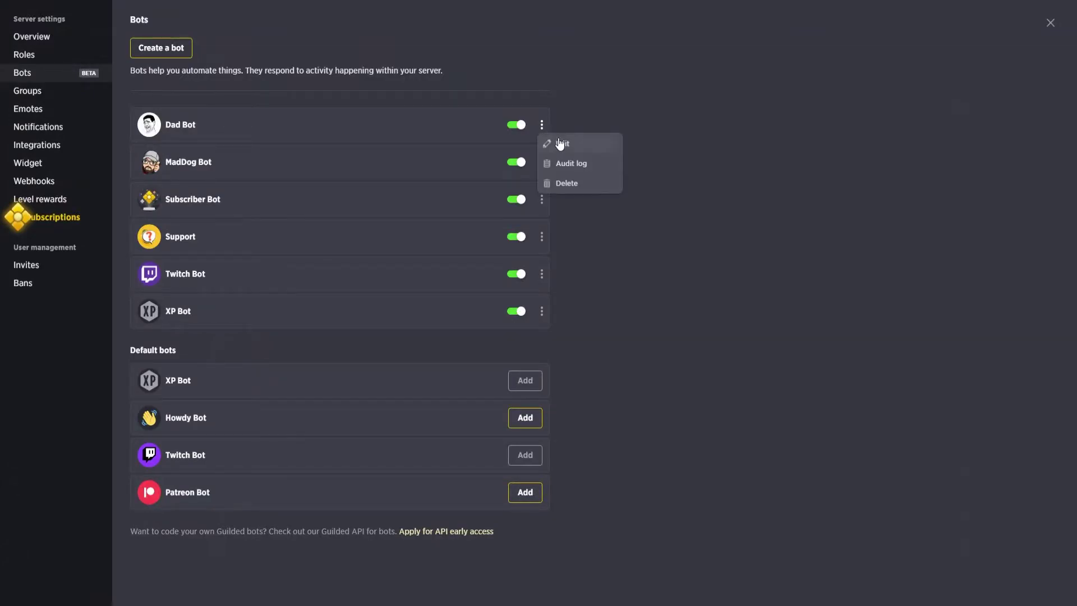
click(557, 147)
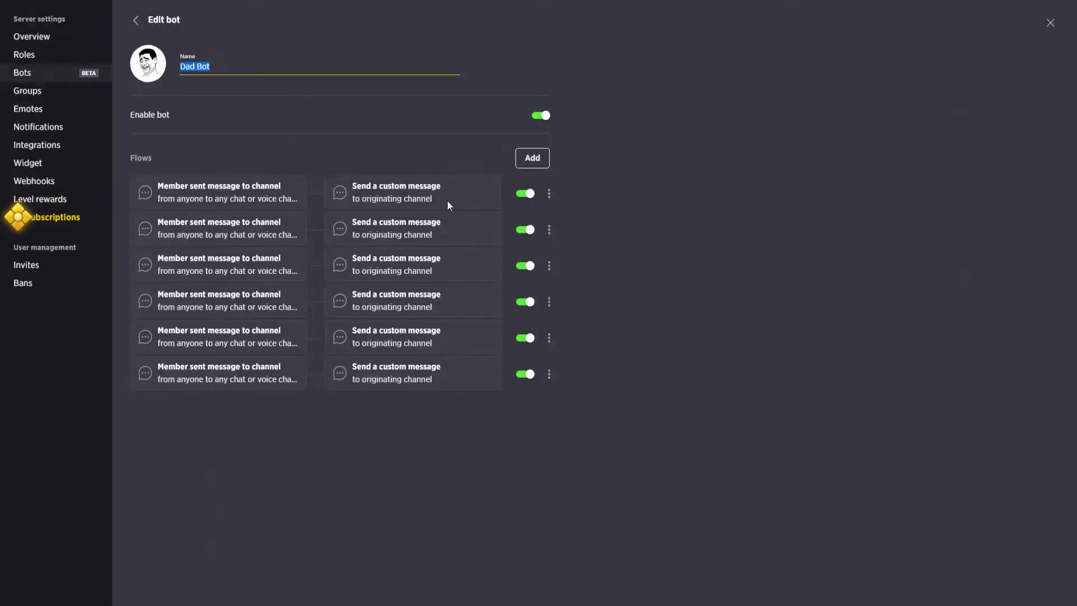
click(548, 194)
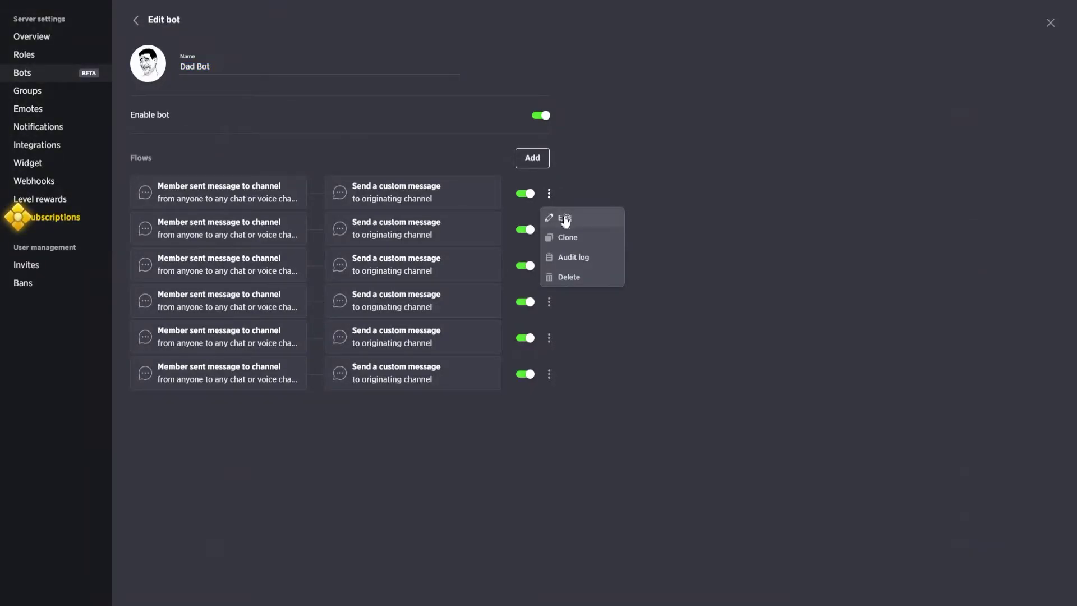
click(565, 220)
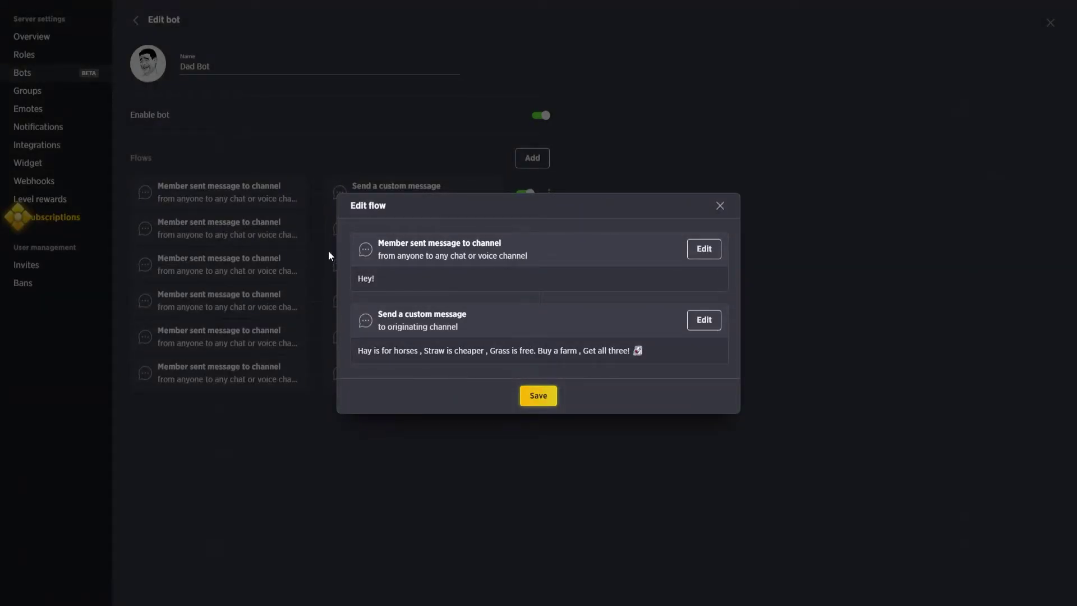
click(718, 206)
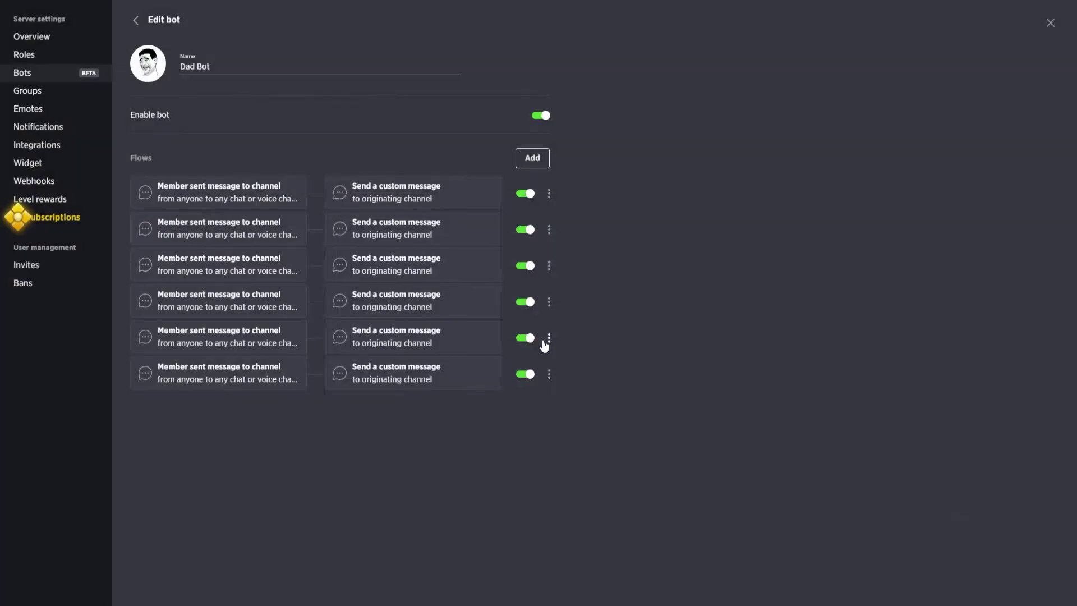
Examine the trigger and custom message of Dad Bot's last flow, and return to the bot list.
click(549, 377)
click(568, 386)
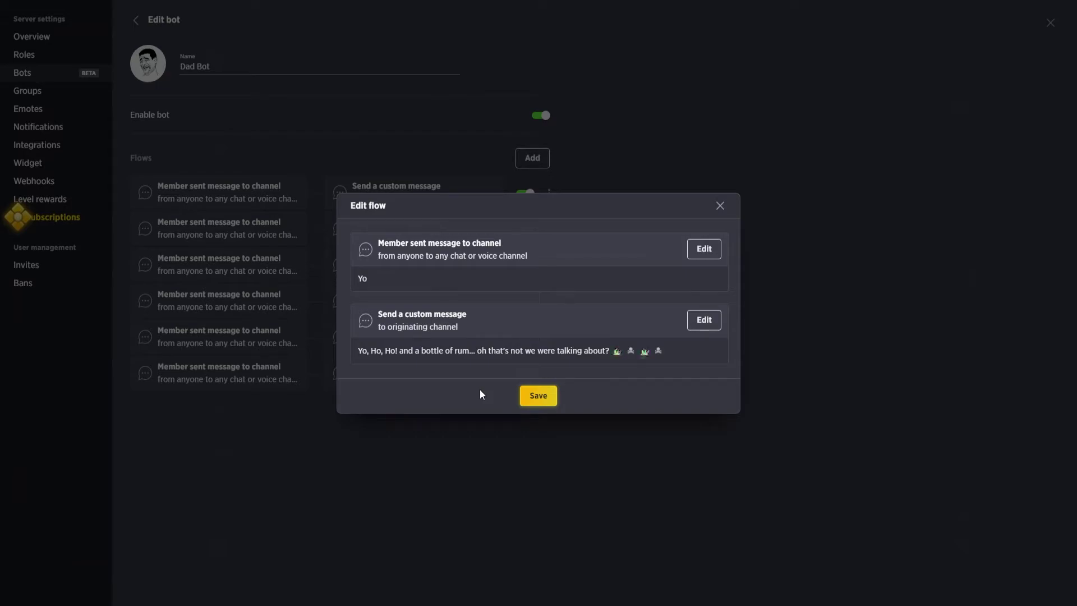
click(720, 207)
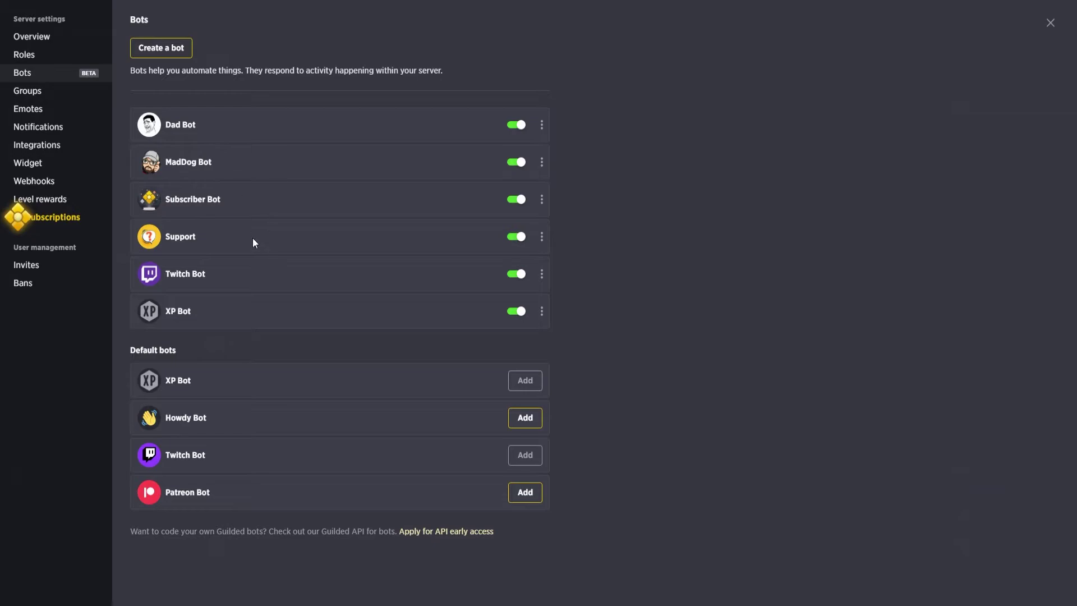
Open MadDog Bot, review the trigger and reply of its third flow, and return to the bot list.
click(542, 162)
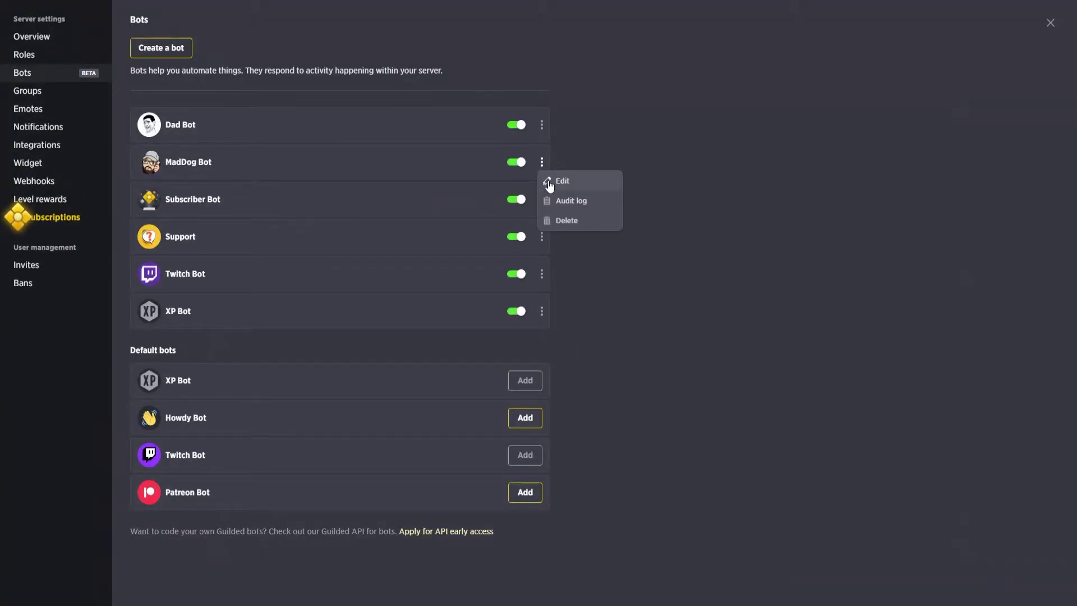
click(548, 180)
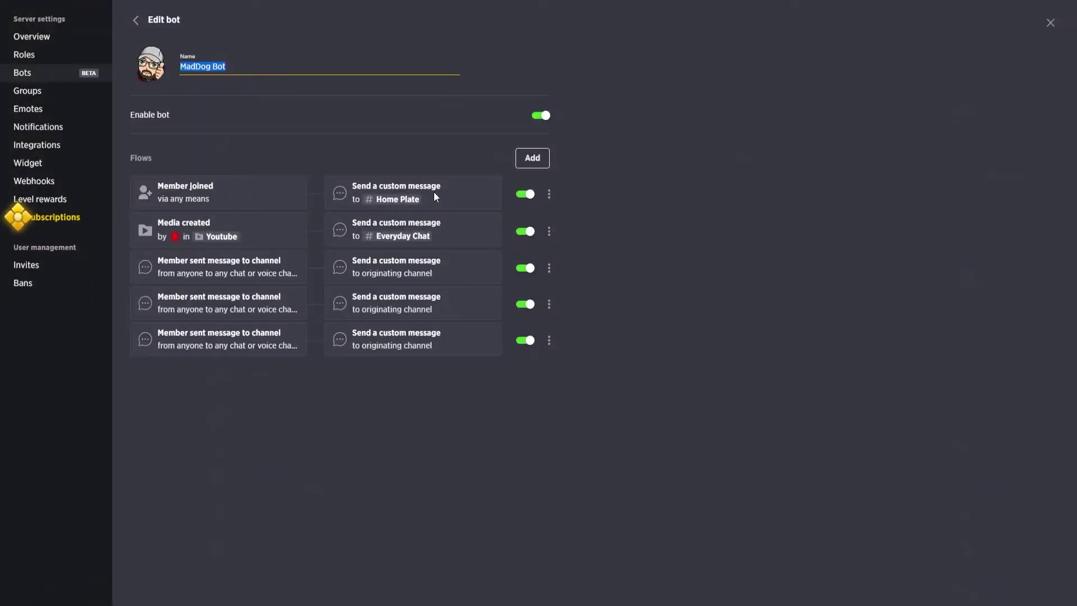
click(415, 200)
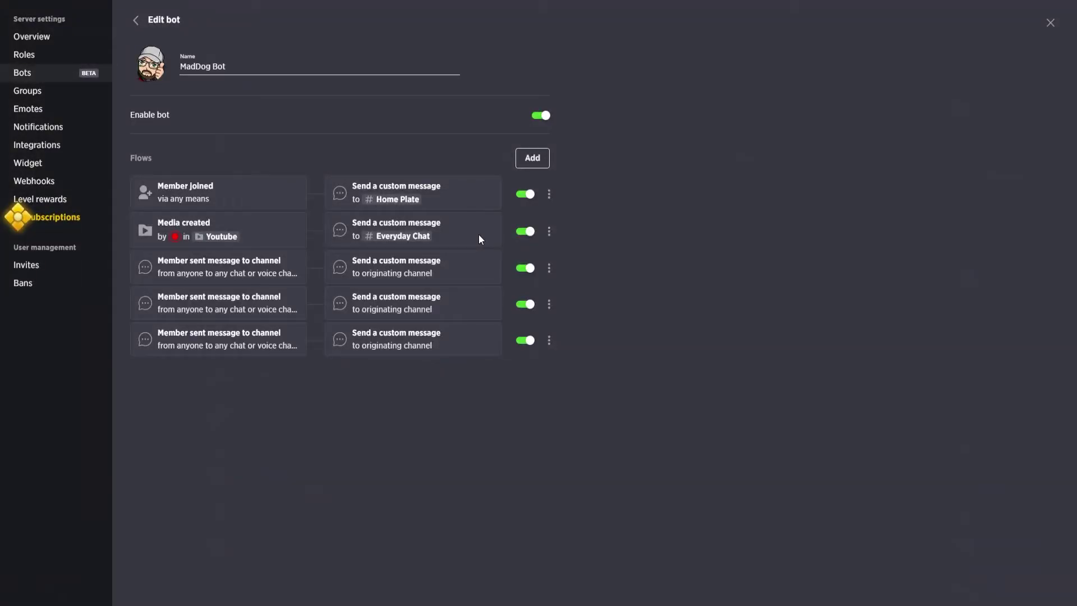
click(550, 268)
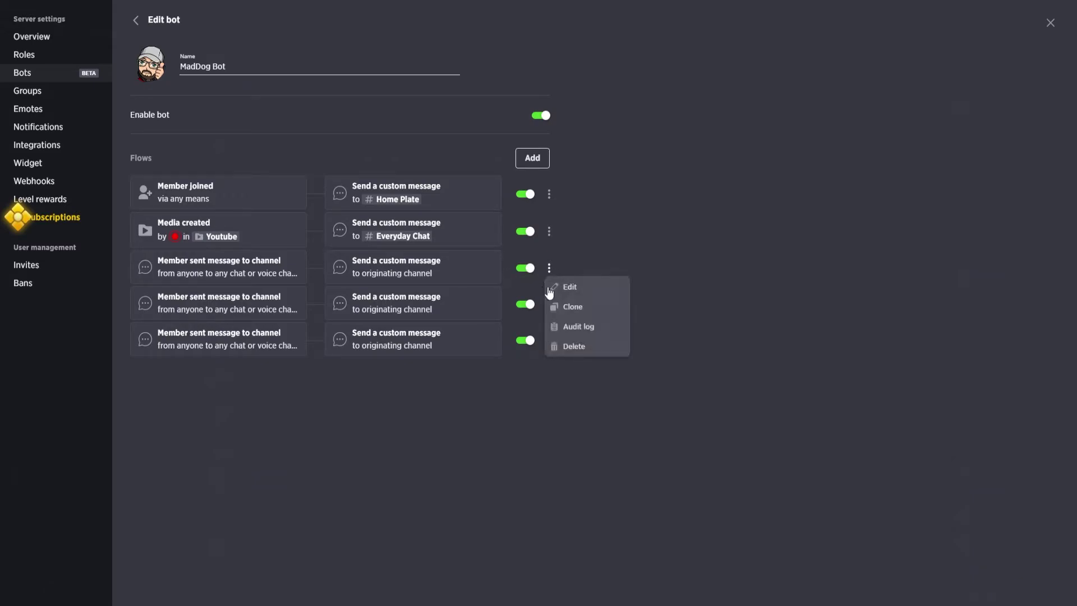
click(569, 287)
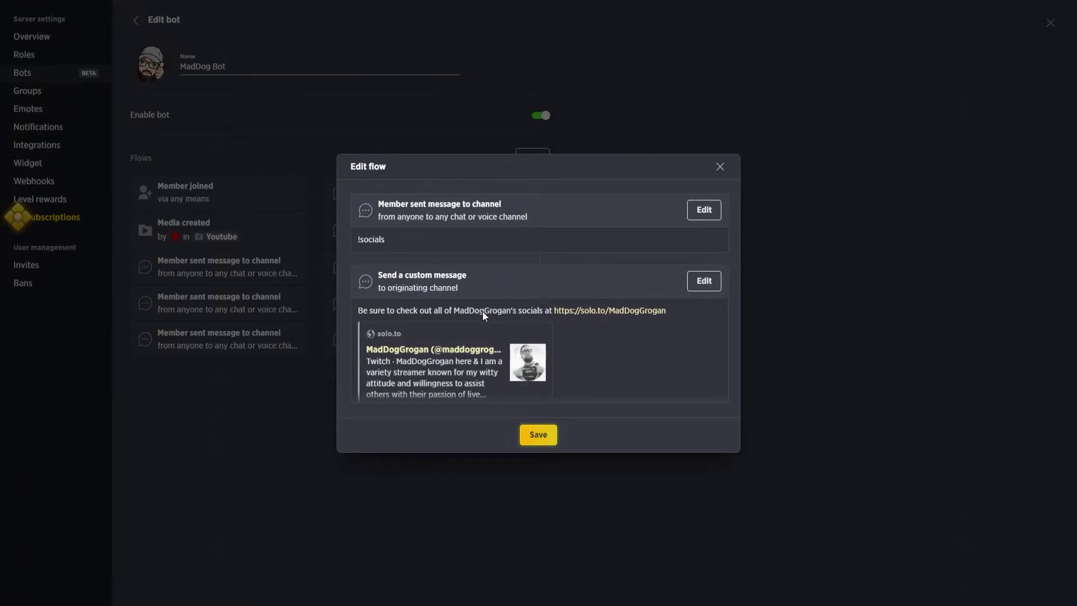
click(551, 435)
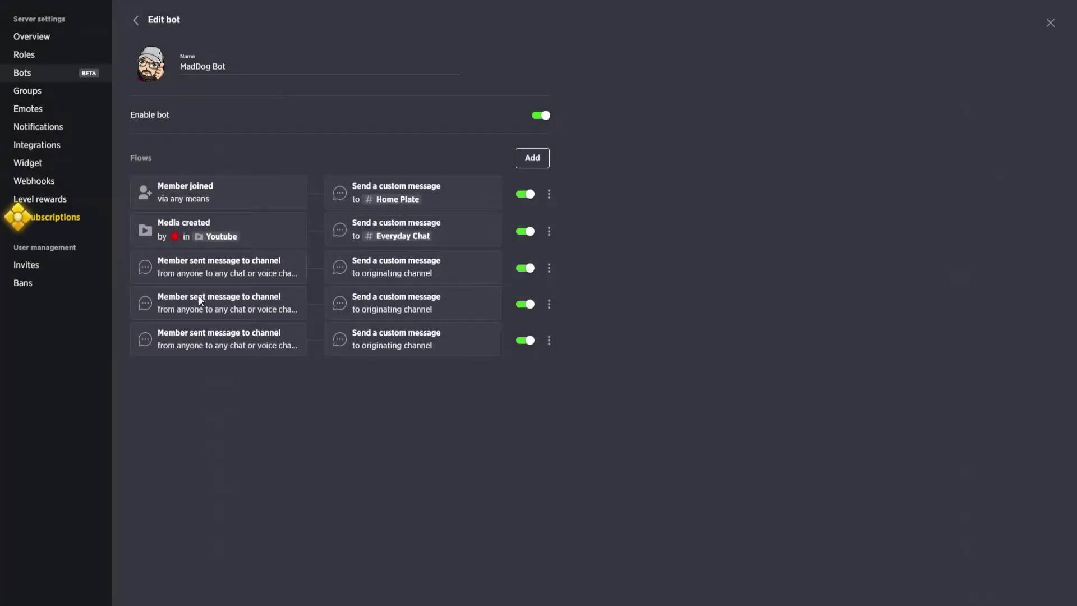
click(135, 20)
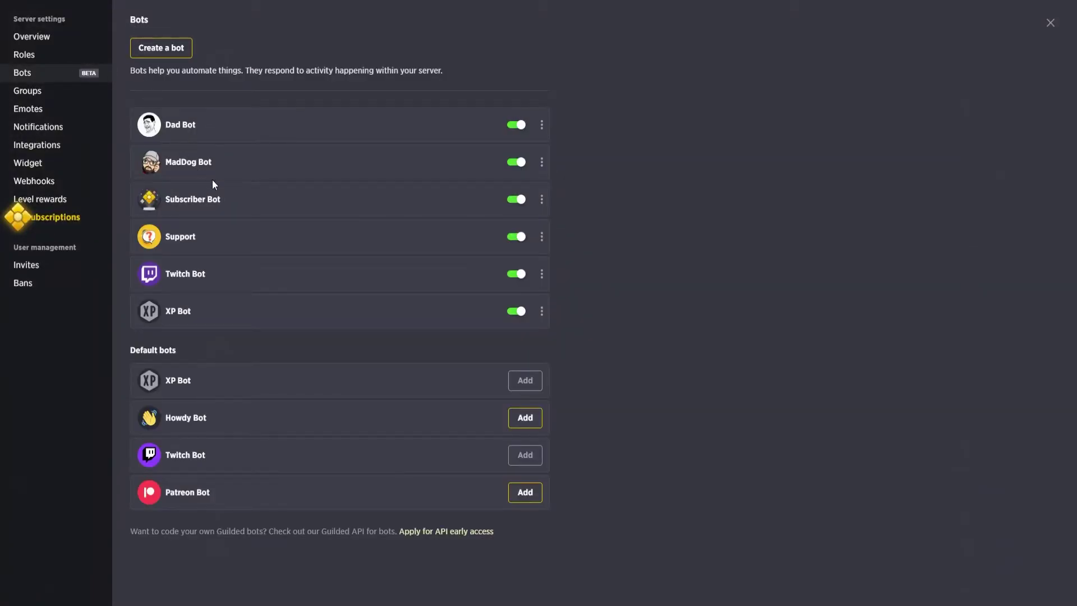
Open Subscriber Bot, browse the triggers available for a new flow without choosing one, and return to the bot list.
click(541, 200)
click(553, 217)
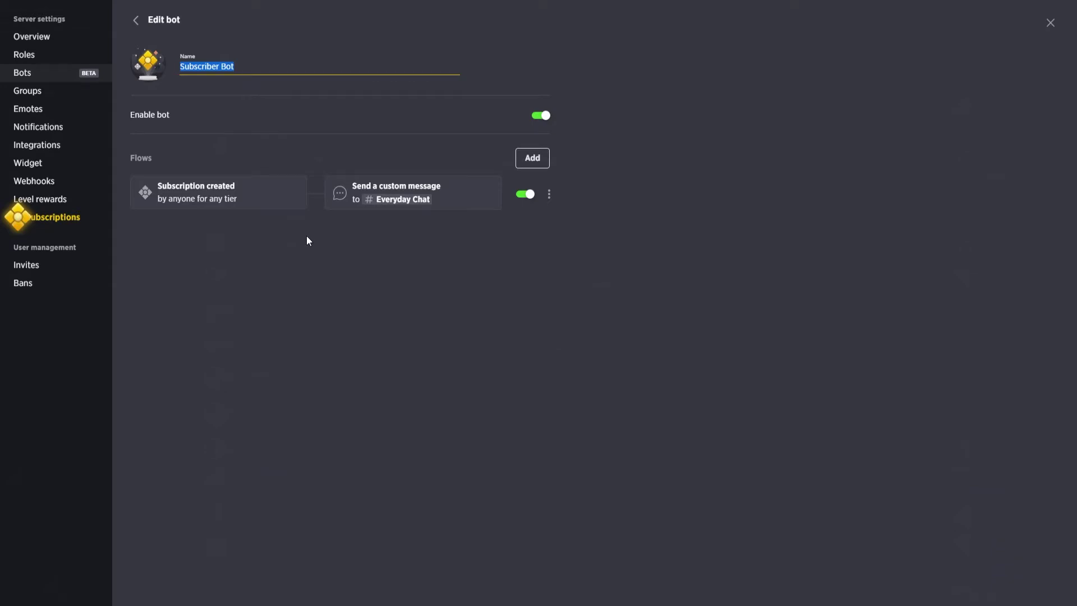
click(531, 159)
click(698, 295)
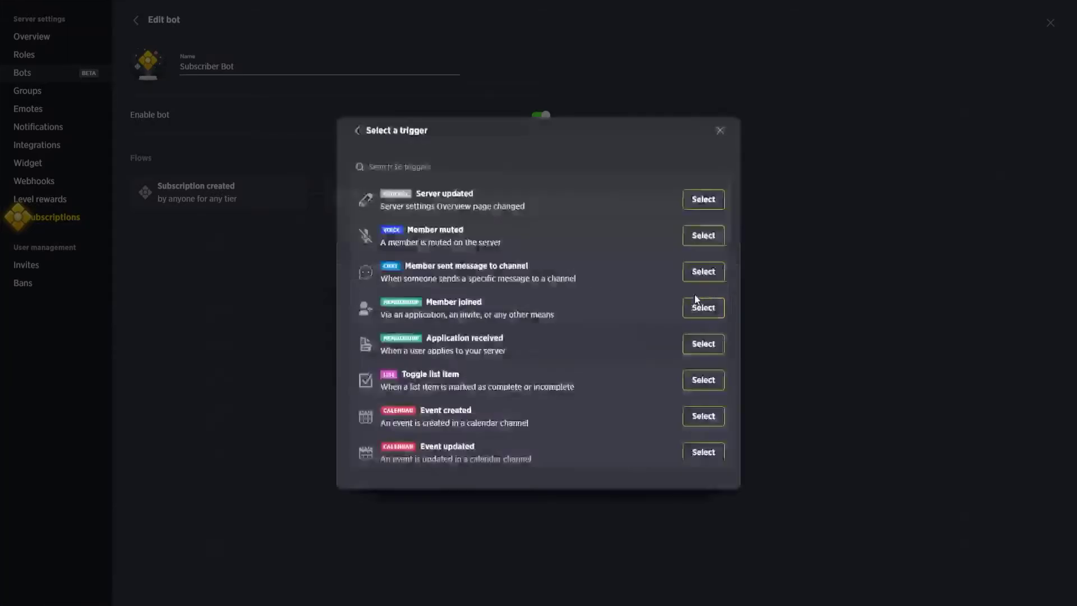
scroll(492, 366, down, 15)
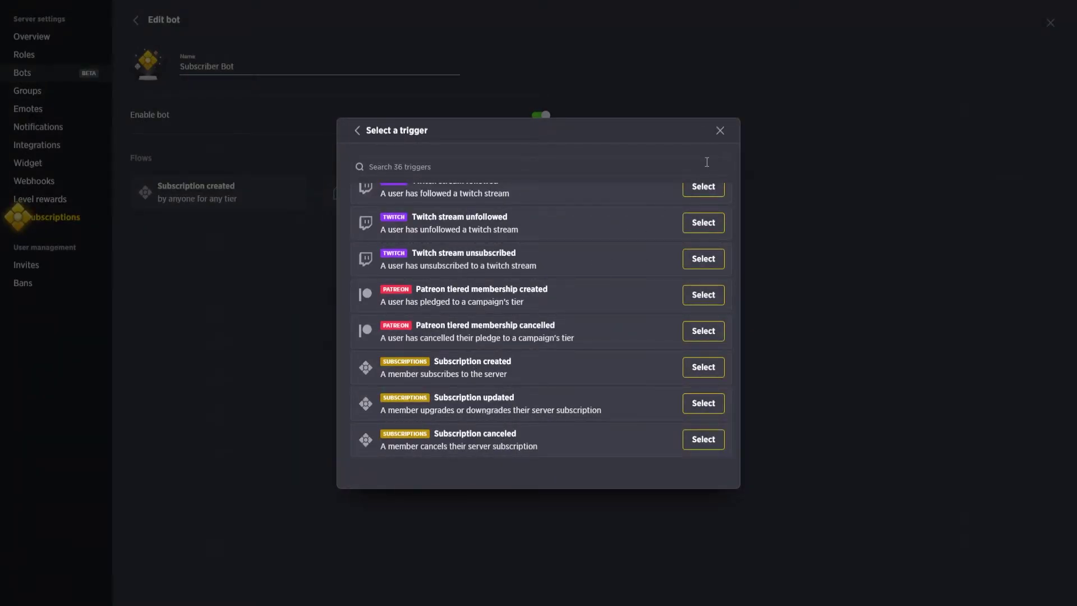
click(720, 131)
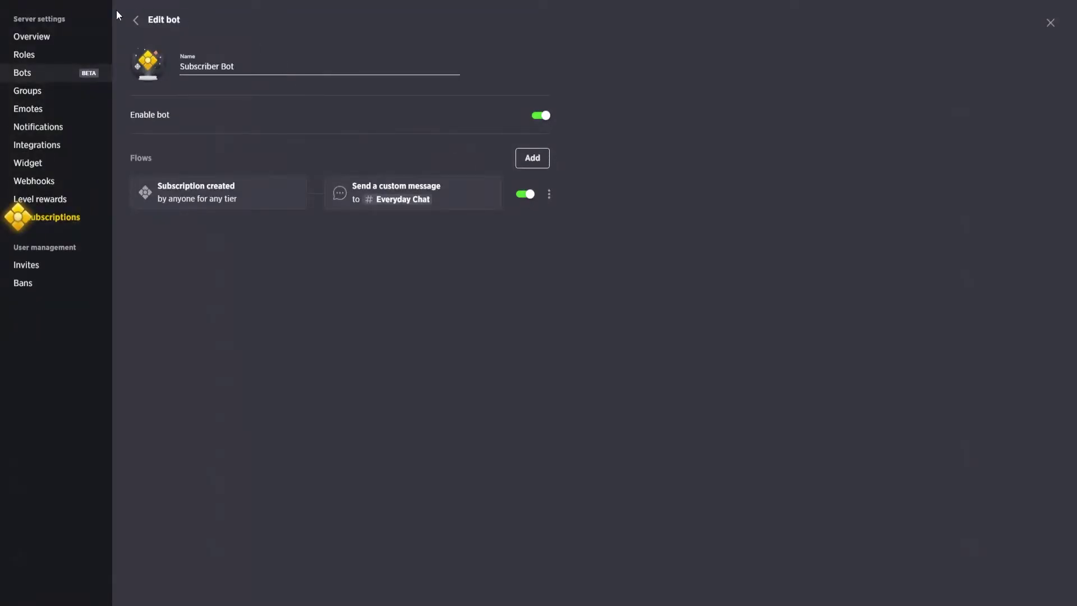
click(136, 21)
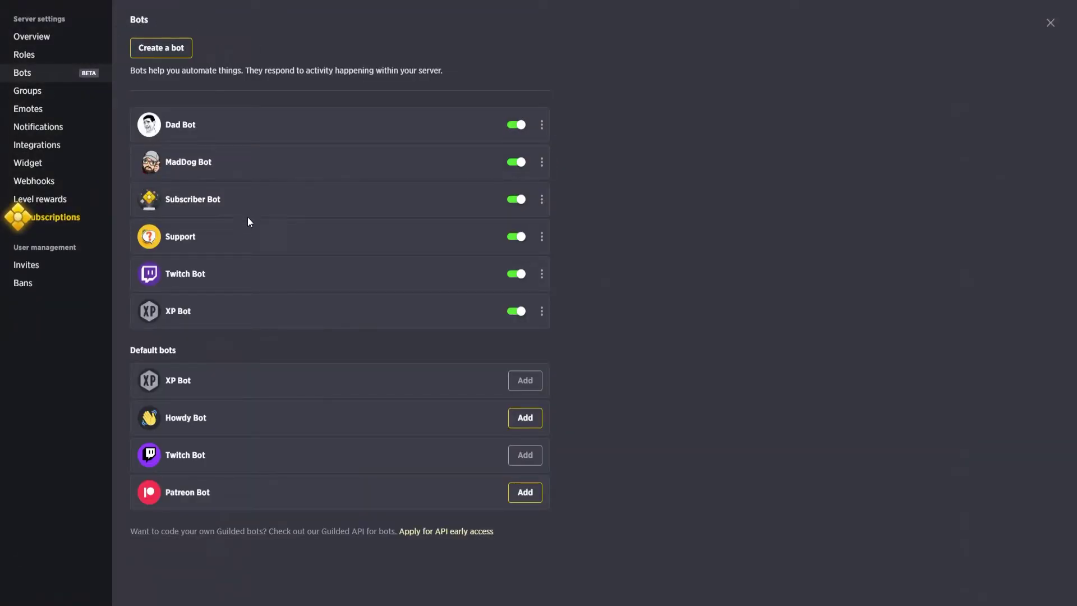
Open the Support bot and review the trigger and message of its flow that posts to Support Tickets.
click(542, 237)
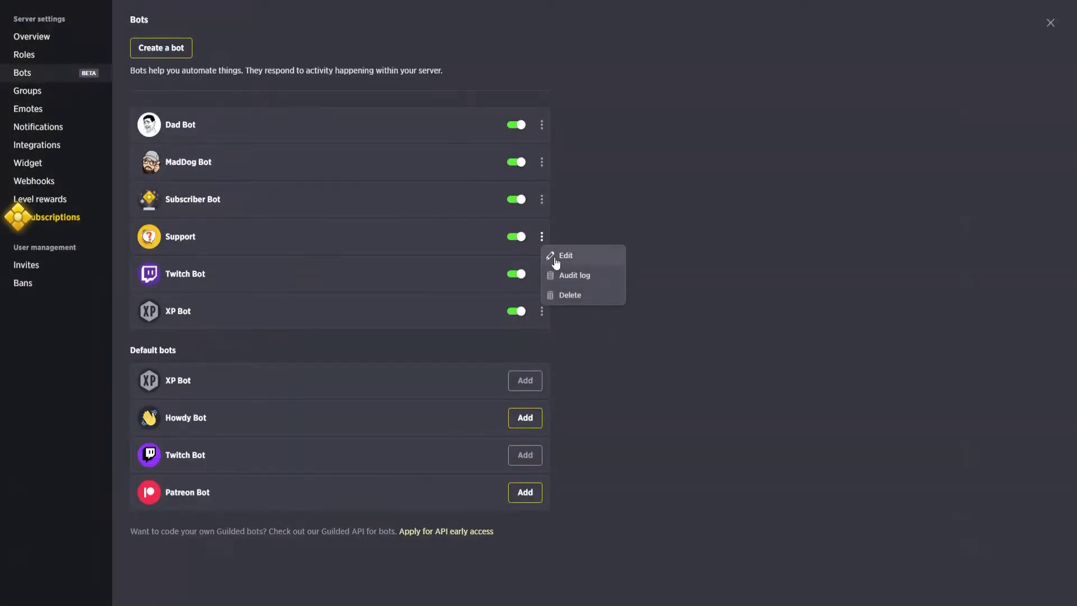
click(555, 252)
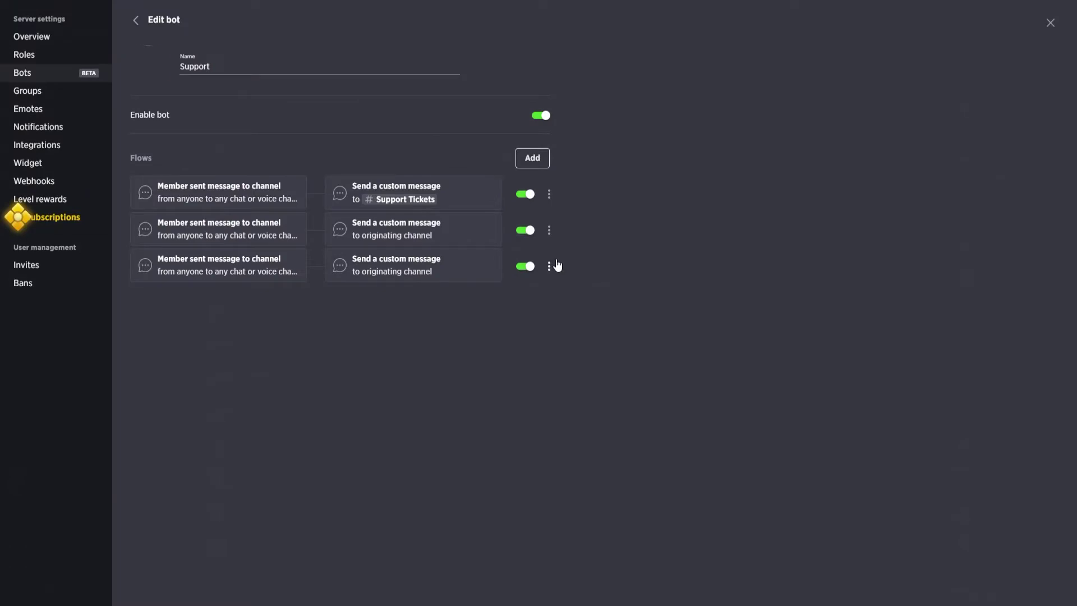
click(549, 194)
click(555, 210)
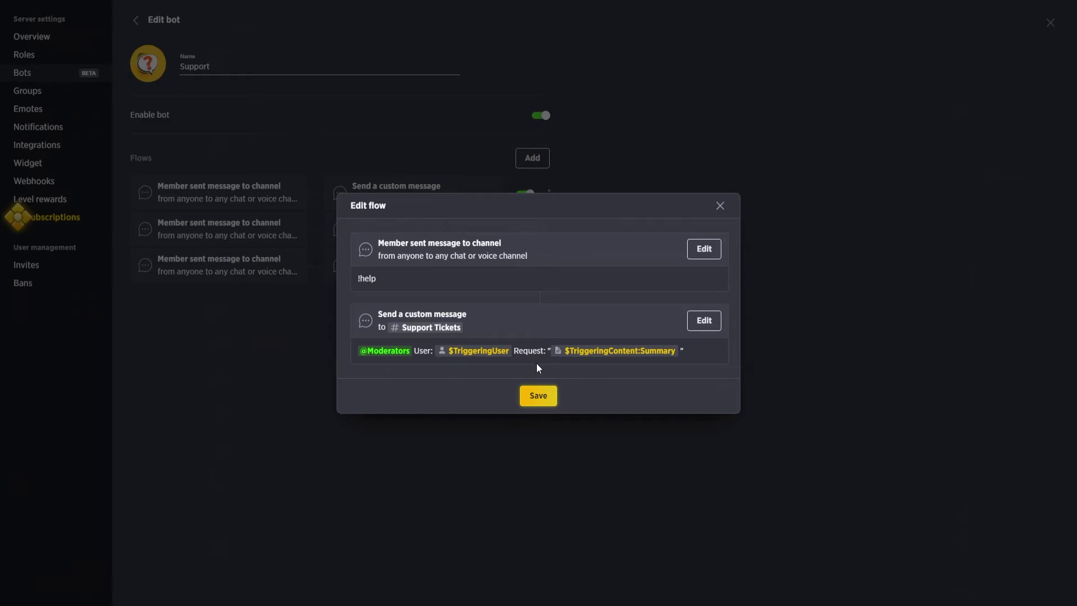
click(538, 394)
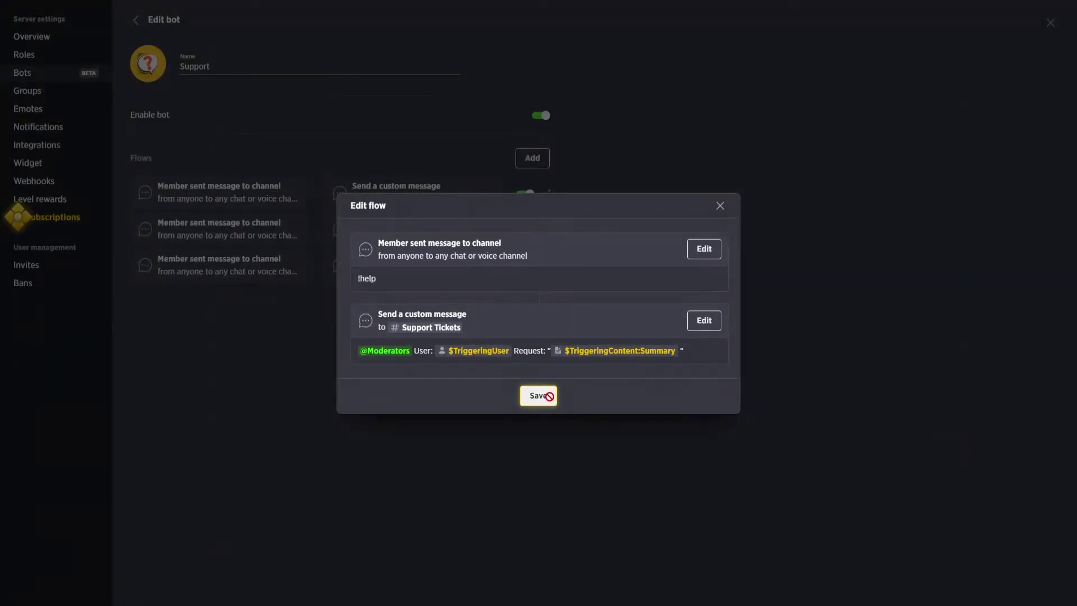
Review the trigger and message of the Support bot's last flow, and return to the bot list.
click(548, 266)
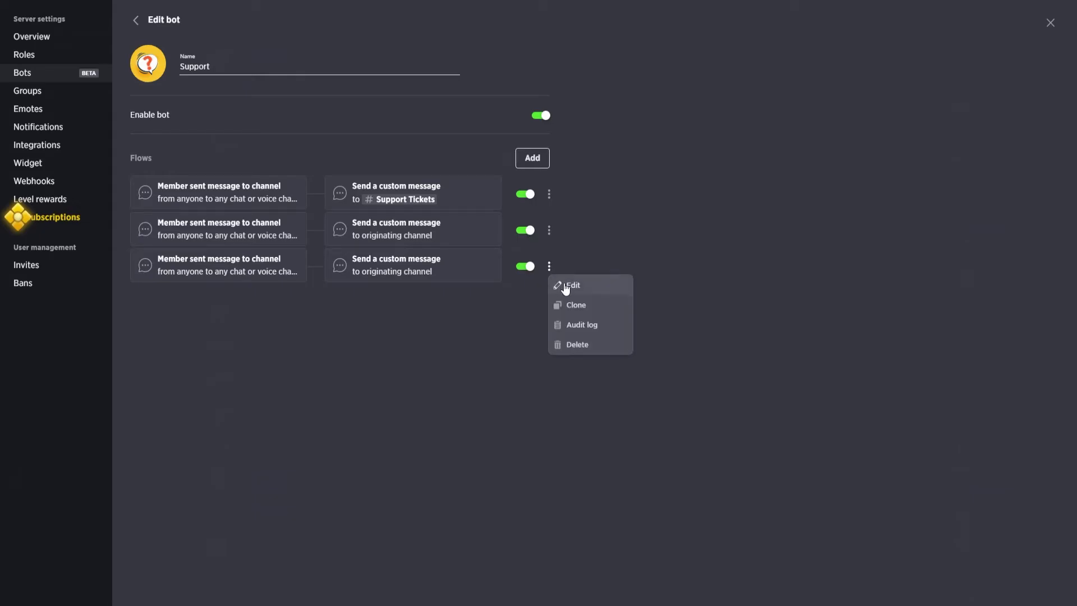
click(558, 284)
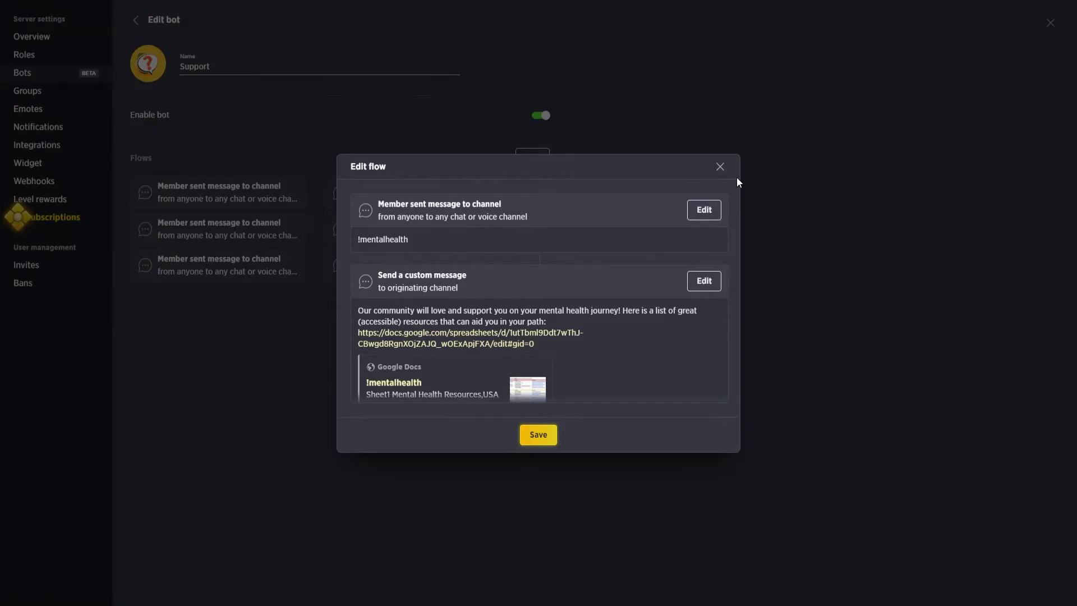
click(720, 166)
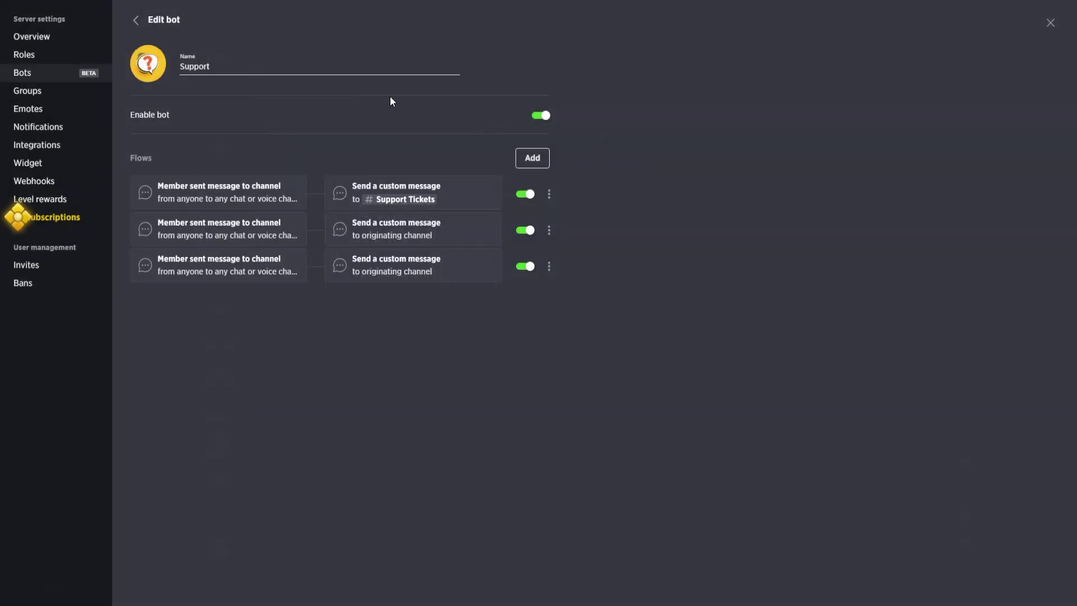
click(135, 20)
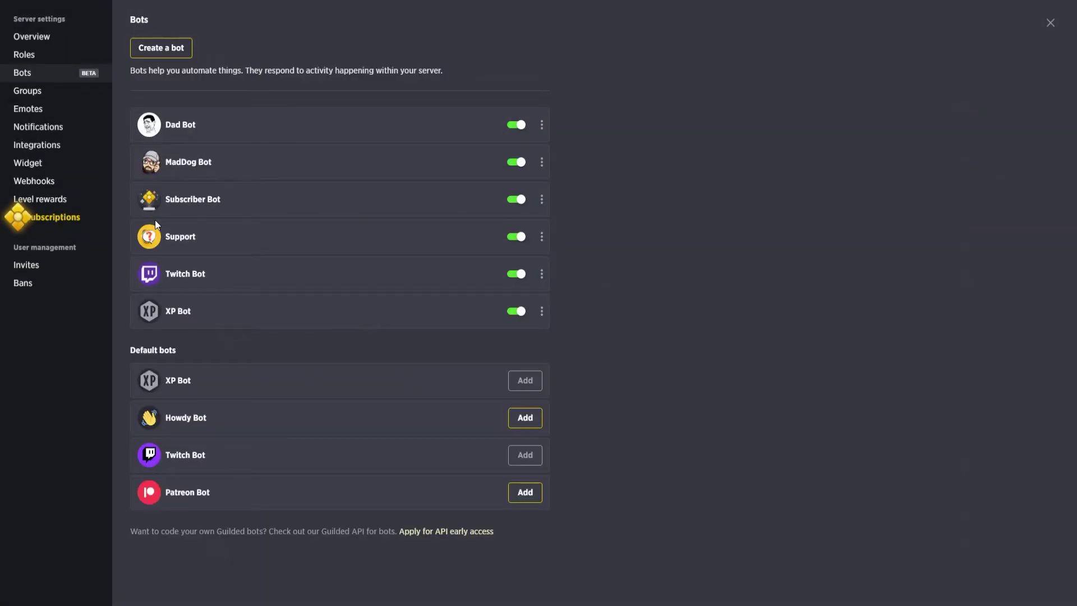
Open Twitch Bot, examine its stream, notification and role flows, and return to the bot list.
click(542, 275)
click(563, 292)
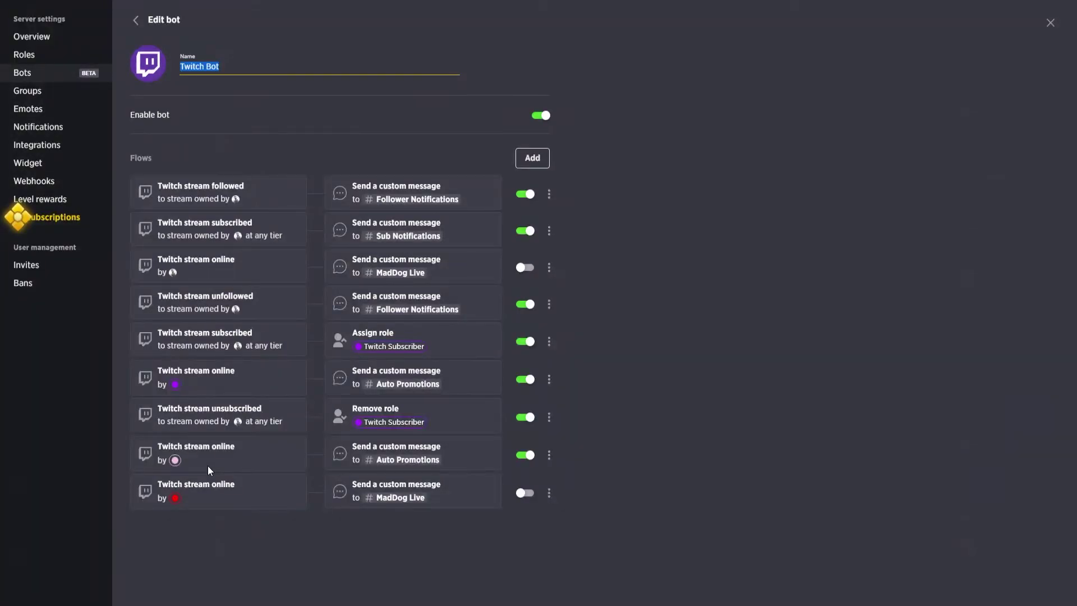
click(139, 21)
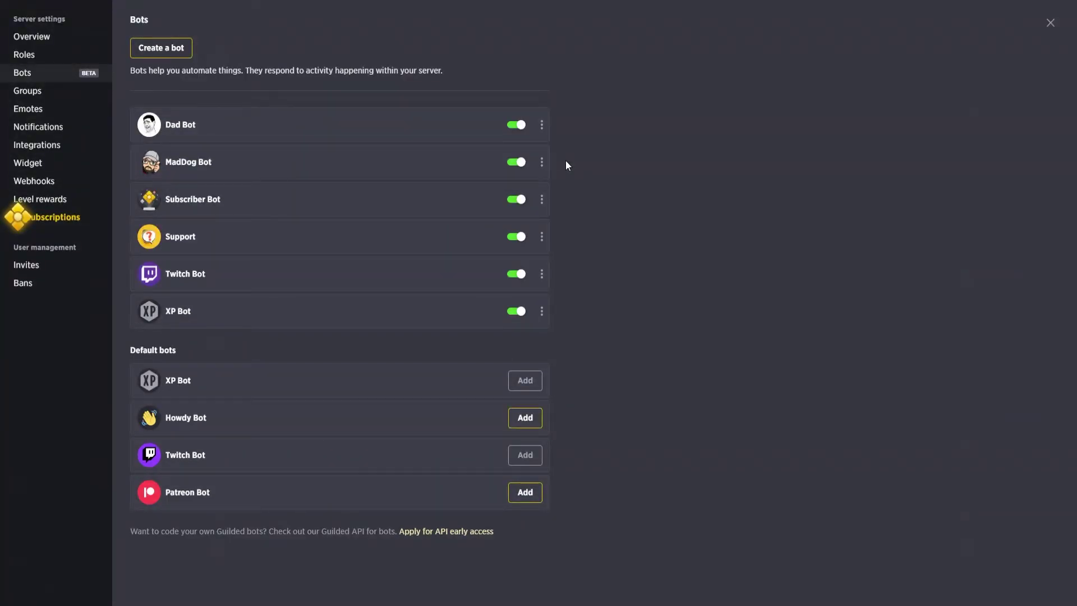
Open XP Bot for editing and examine which activities its flows award XP for.
click(541, 312)
click(561, 330)
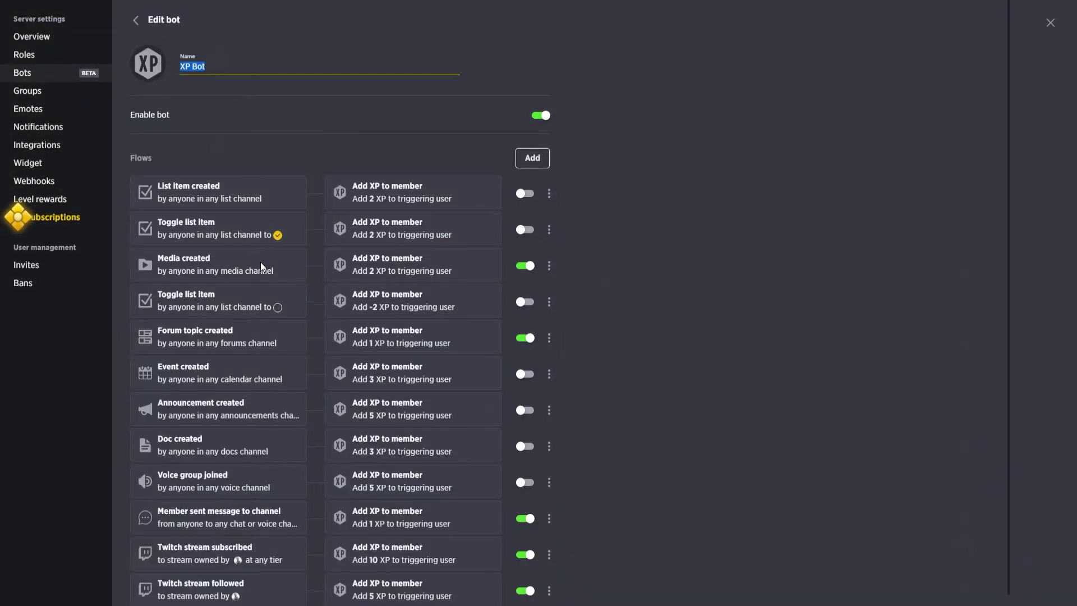